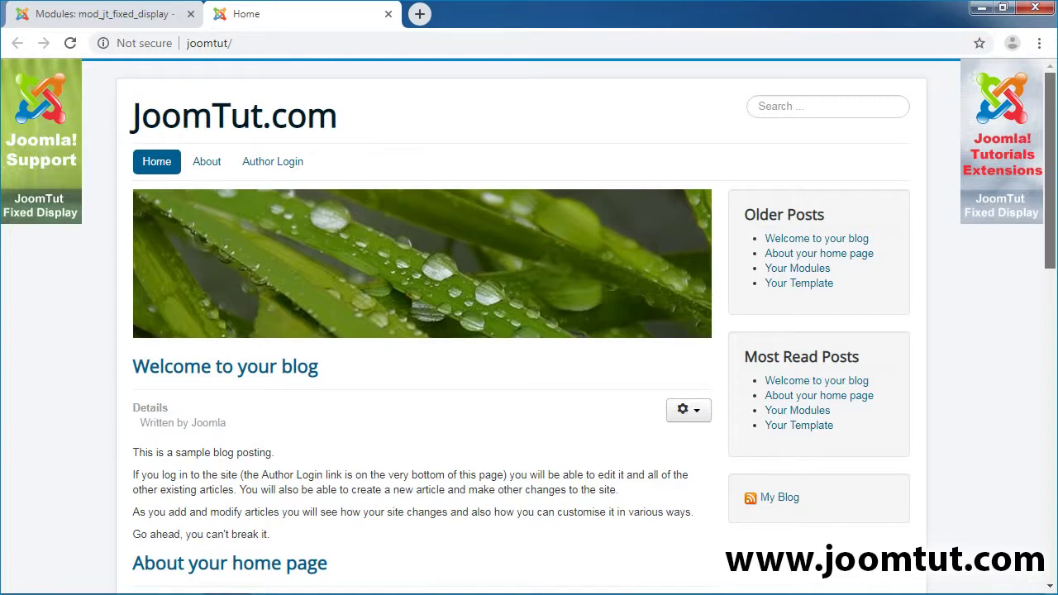
- Scroll down and back up the home page to view the fixed side banners
{"action": "scroll", "coordinate": [529, 331], "scroll_direction": "down", "scroll_amount": 3}
{"action": "scroll", "coordinate": [529, 330], "scroll_direction": "down", "scroll_amount": 6}
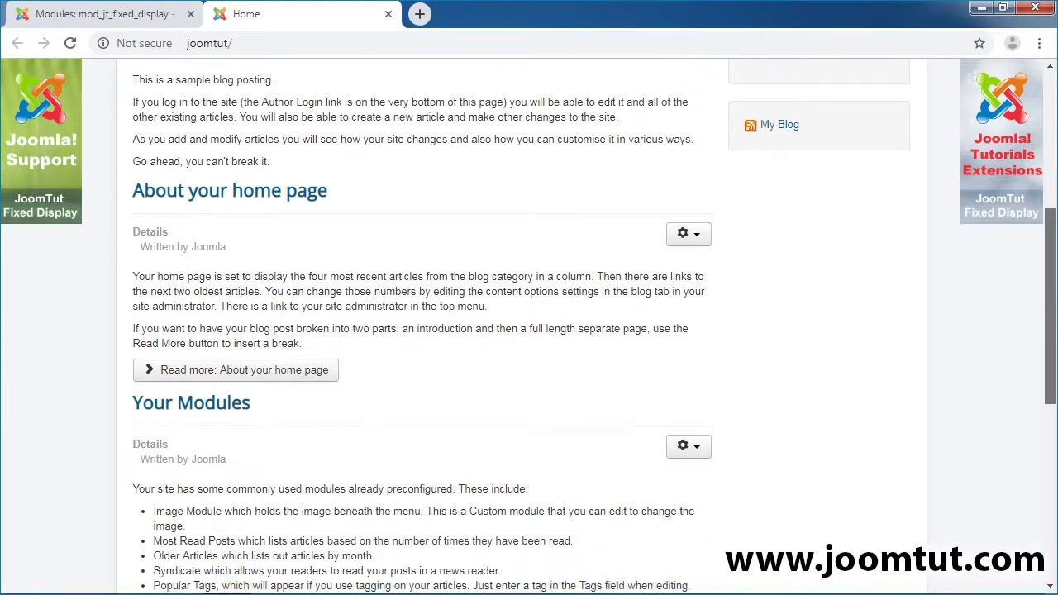
{"action": "scroll", "coordinate": [528, 330], "scroll_direction": "down", "scroll_amount": 2}
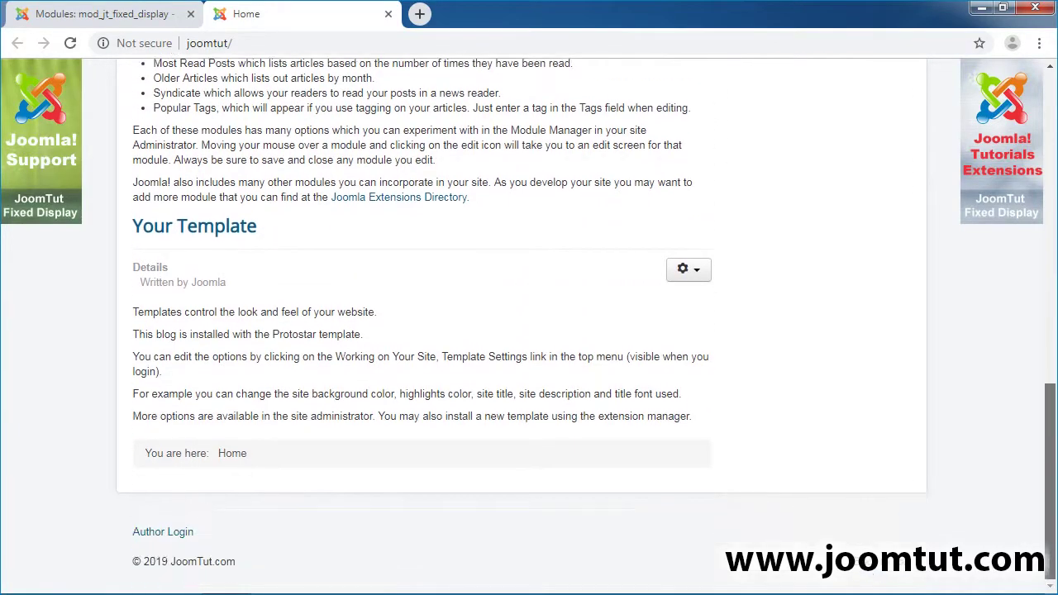
{"action": "scroll", "coordinate": [528, 330], "scroll_direction": "up", "scroll_amount": 8}
{"action": "scroll", "coordinate": [529, 330], "scroll_direction": "up", "scroll_amount": 2}
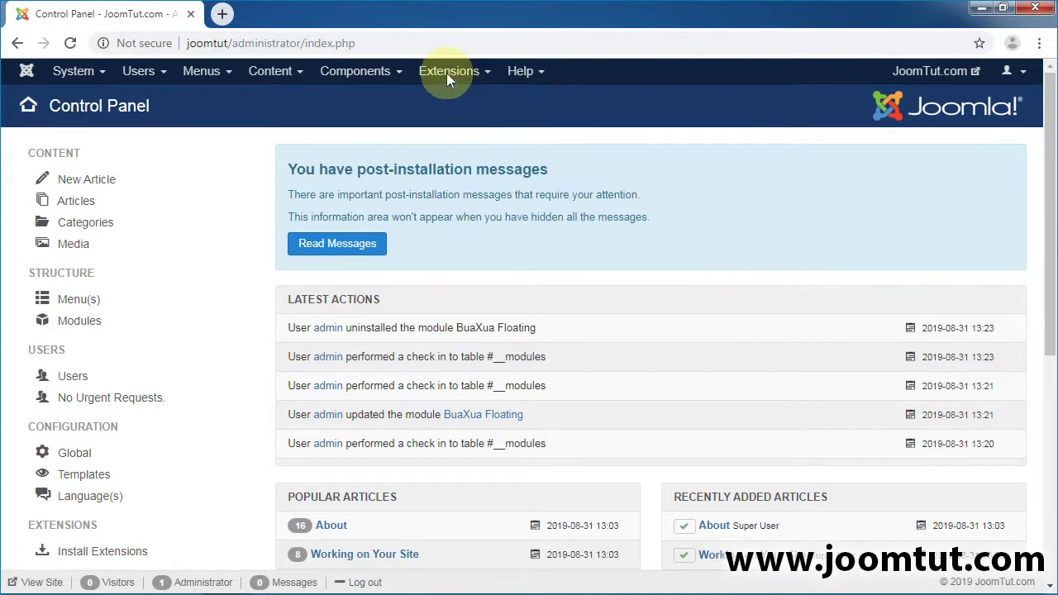
- Install the mod_jt_fixed_display_pro package file and go to the site Modules list
{"action": "left_click", "coordinate": [446, 73]}
{"action": "mouse_move", "coordinate": [481, 98]}
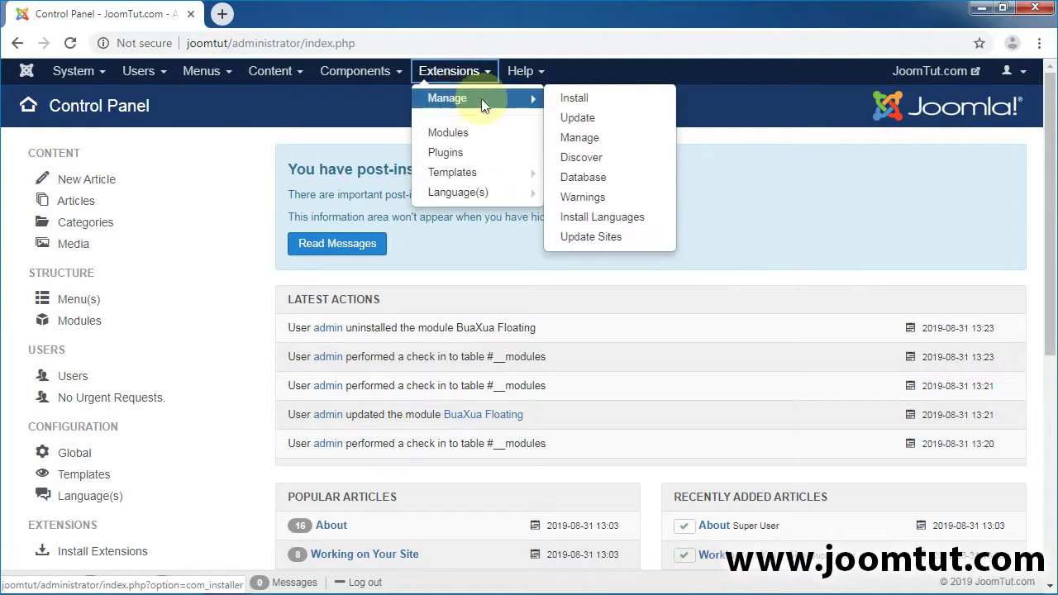
{"action": "left_click", "coordinate": [572, 97]}
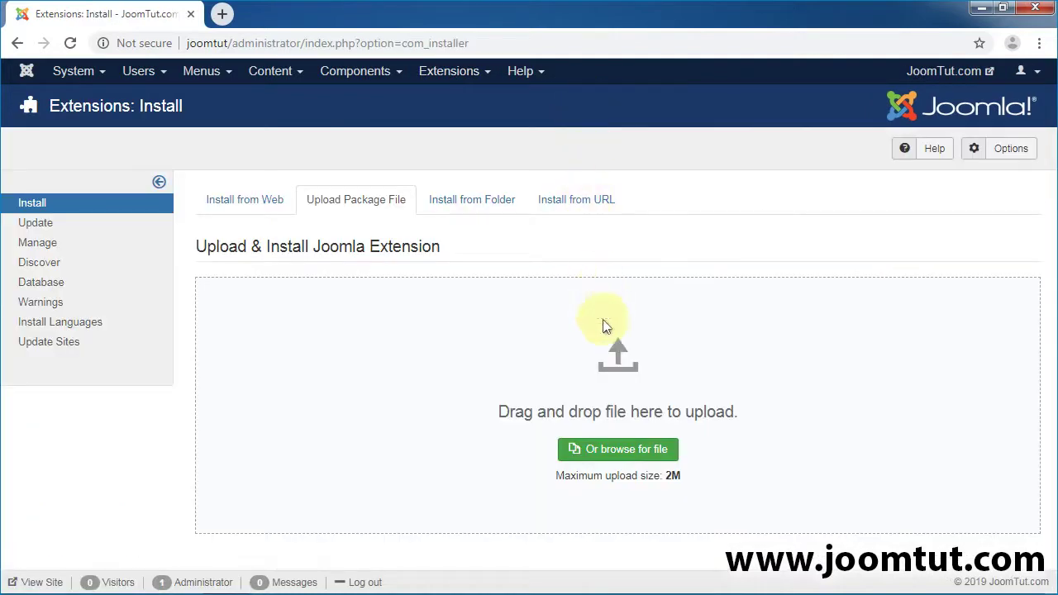
{"action": "left_click", "coordinate": [619, 448]}
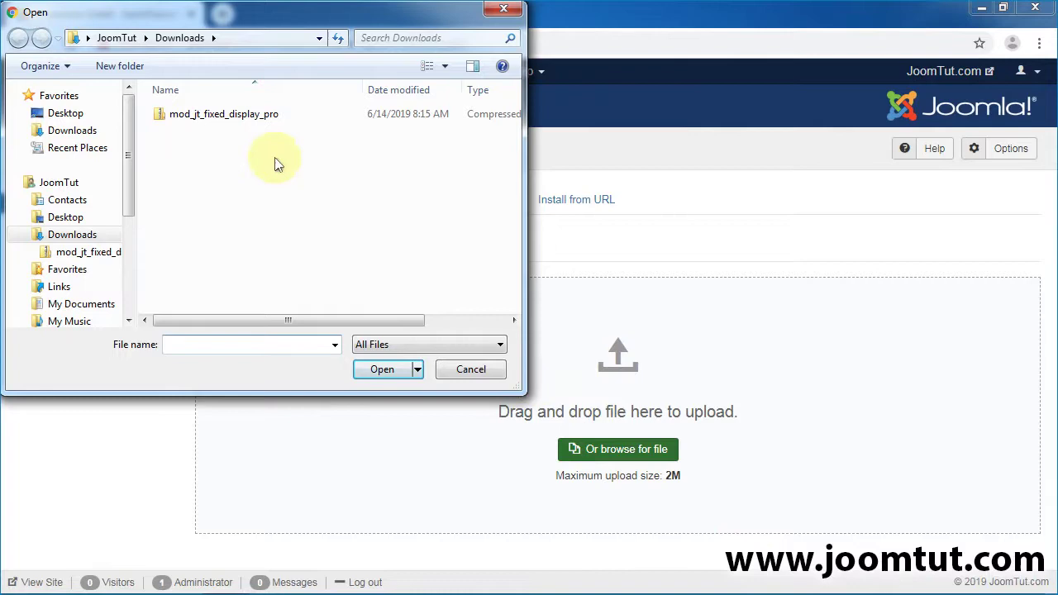
{"action": "left_click", "coordinate": [229, 117]}
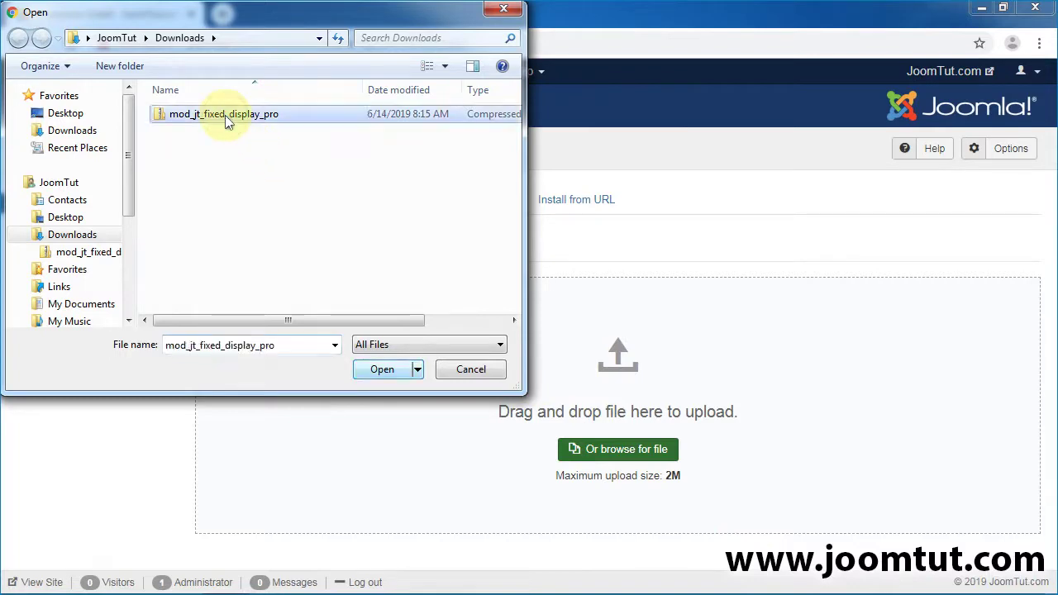
{"action": "left_click", "coordinate": [383, 369]}
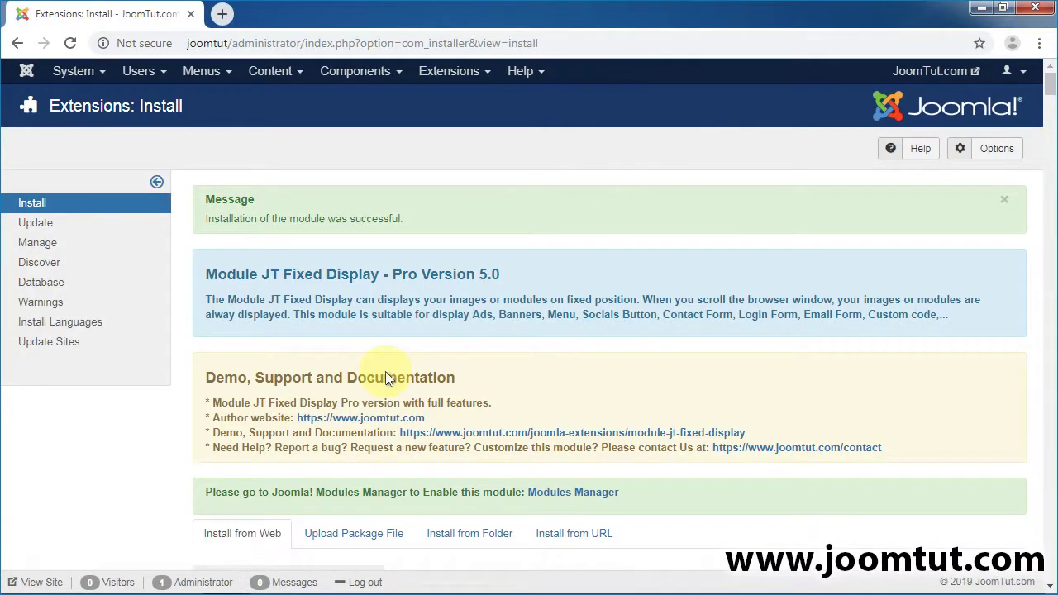
{"action": "left_click", "coordinate": [448, 71]}
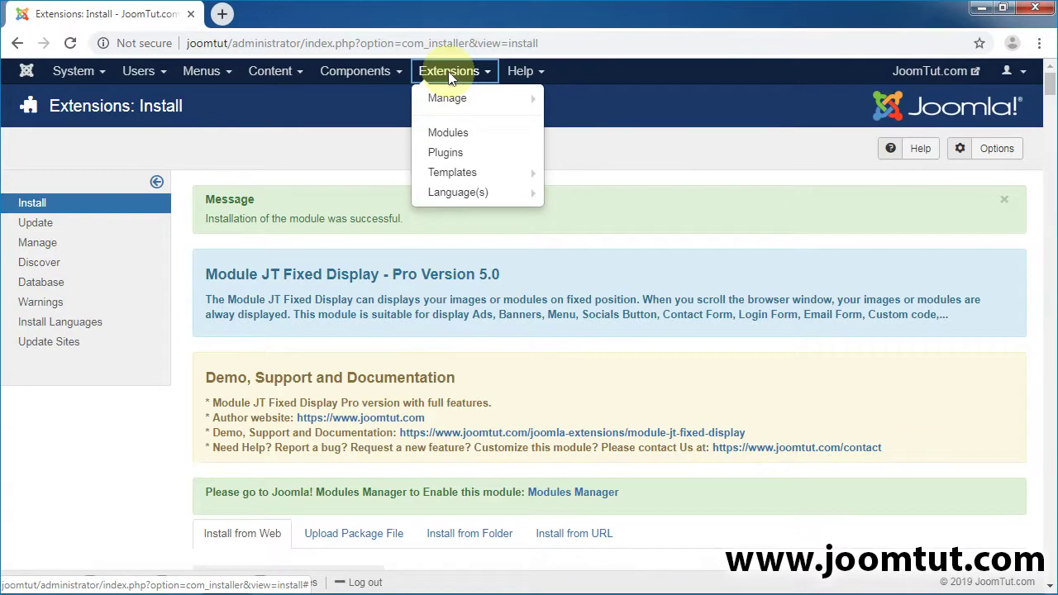
{"action": "left_click", "coordinate": [448, 133]}
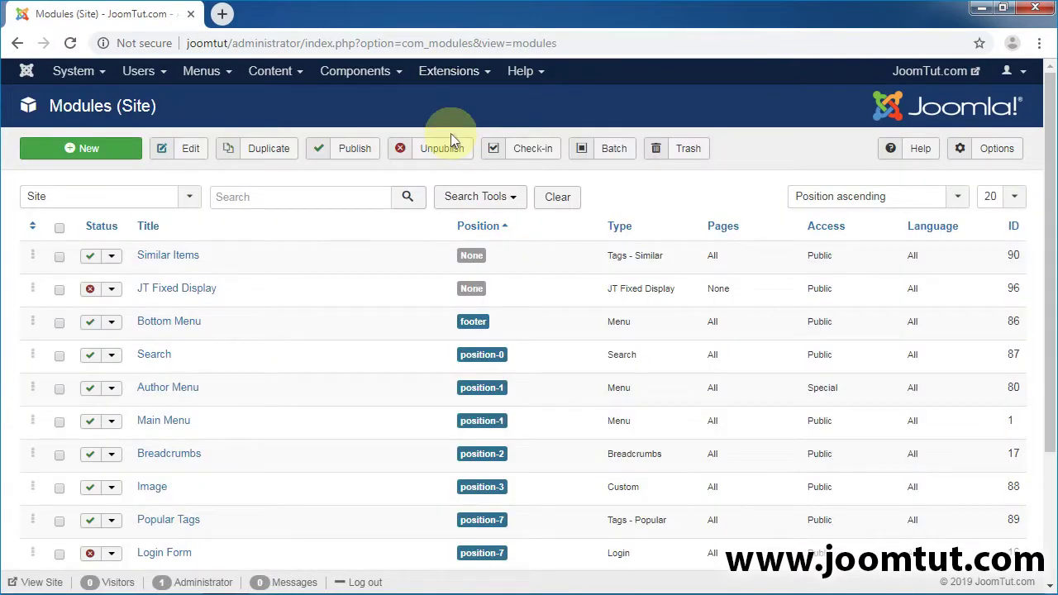
- Save JT Fixed Display with title hidden, position Debug, Published, assigned to all pages
{"action": "left_click", "coordinate": [175, 289]}
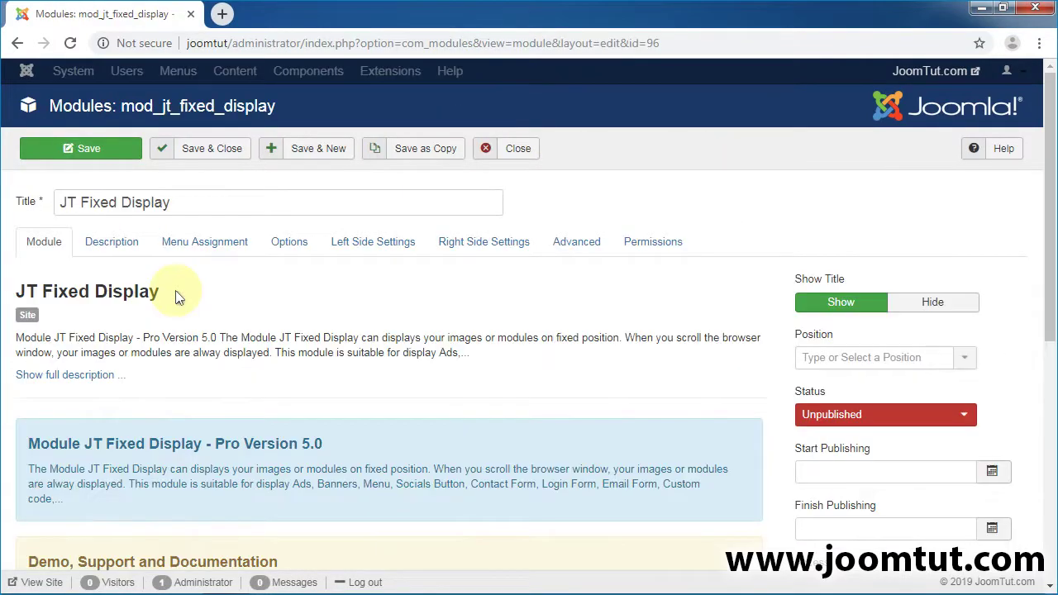
{"action": "left_click", "coordinate": [935, 302]}
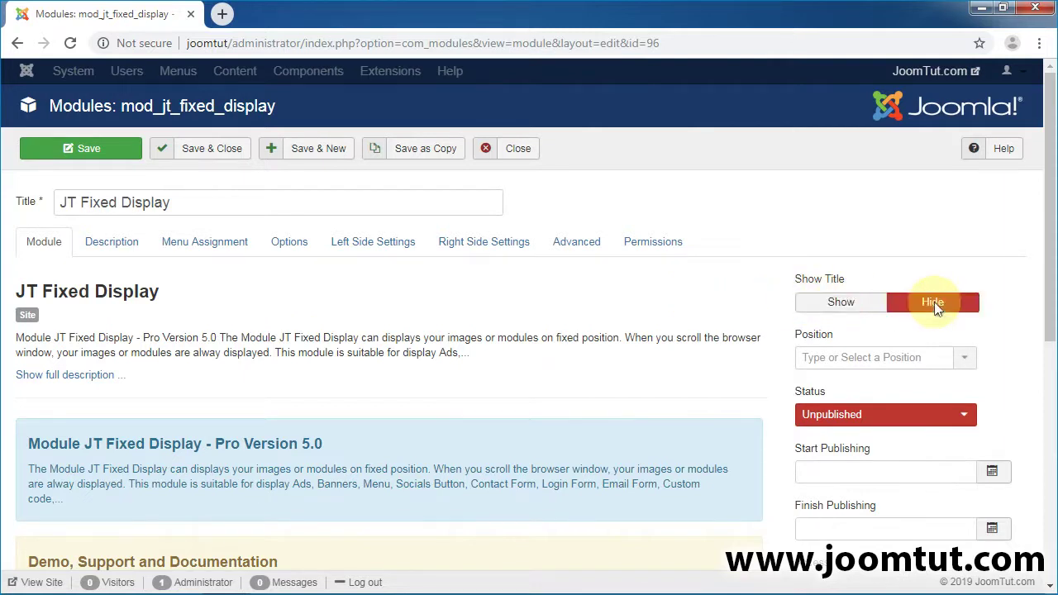
{"action": "left_click", "coordinate": [967, 360]}
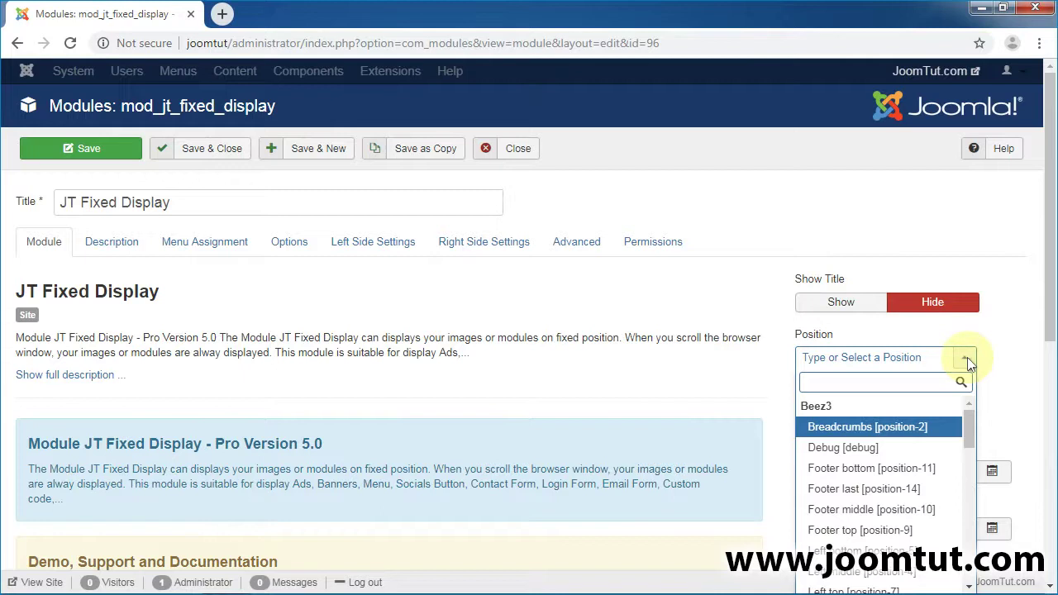
{"action": "left_click", "coordinate": [831, 451]}
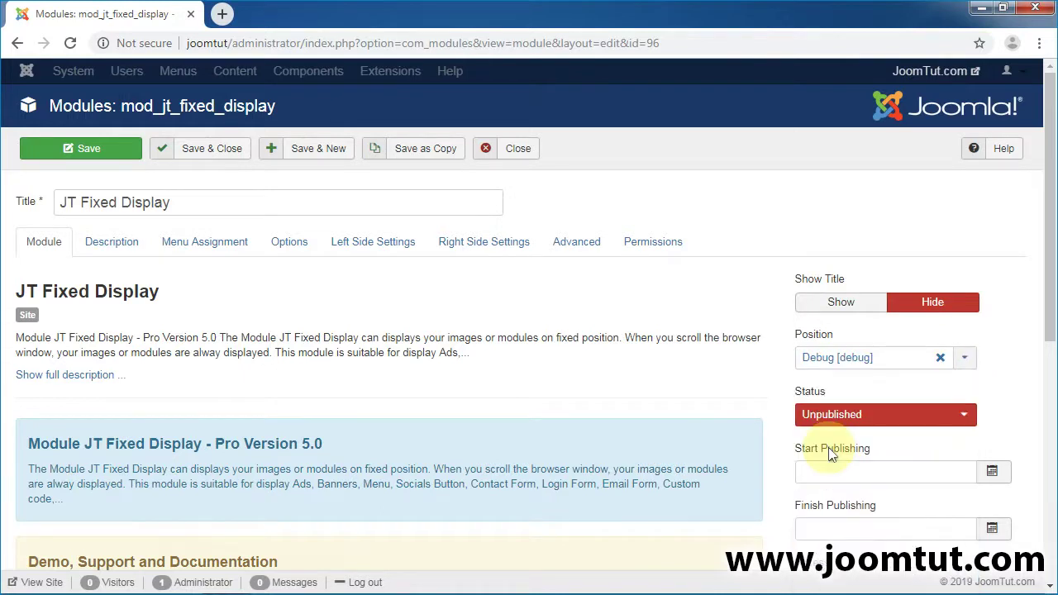
{"action": "left_click", "coordinate": [965, 415]}
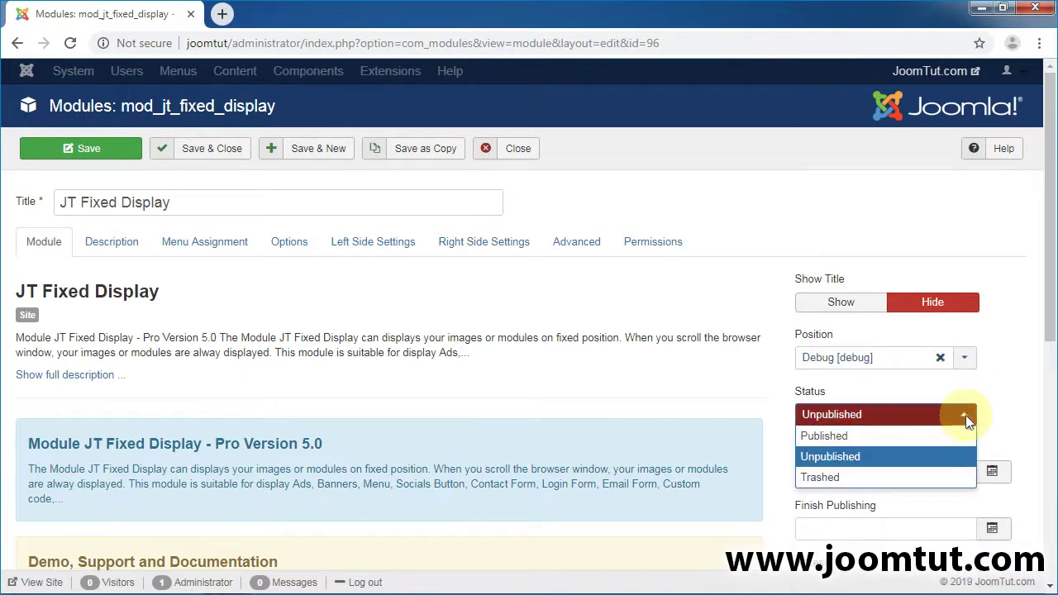
{"action": "left_click", "coordinate": [826, 438]}
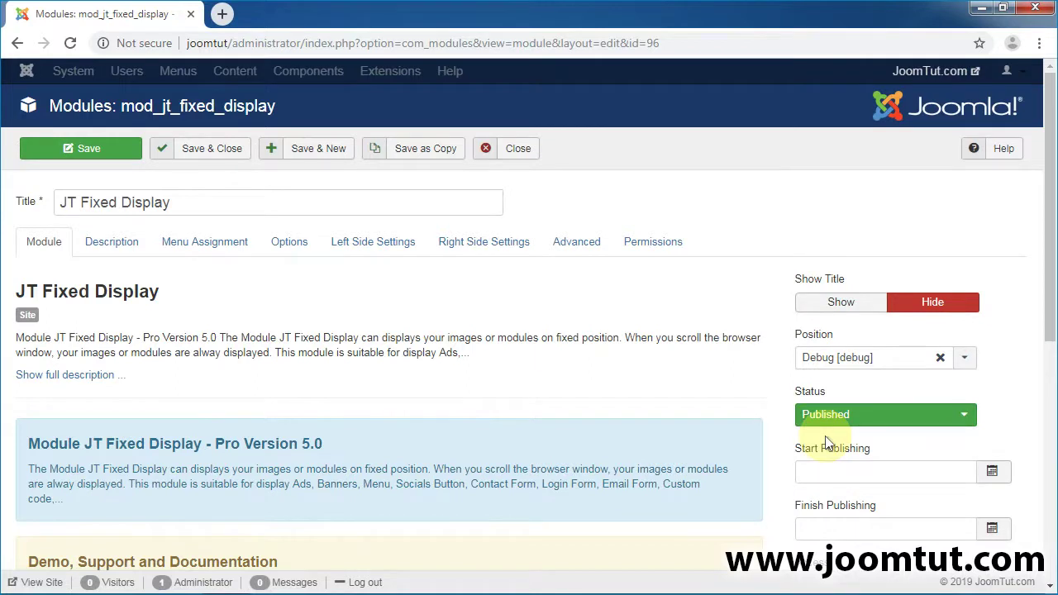
{"action": "left_click", "coordinate": [206, 247]}
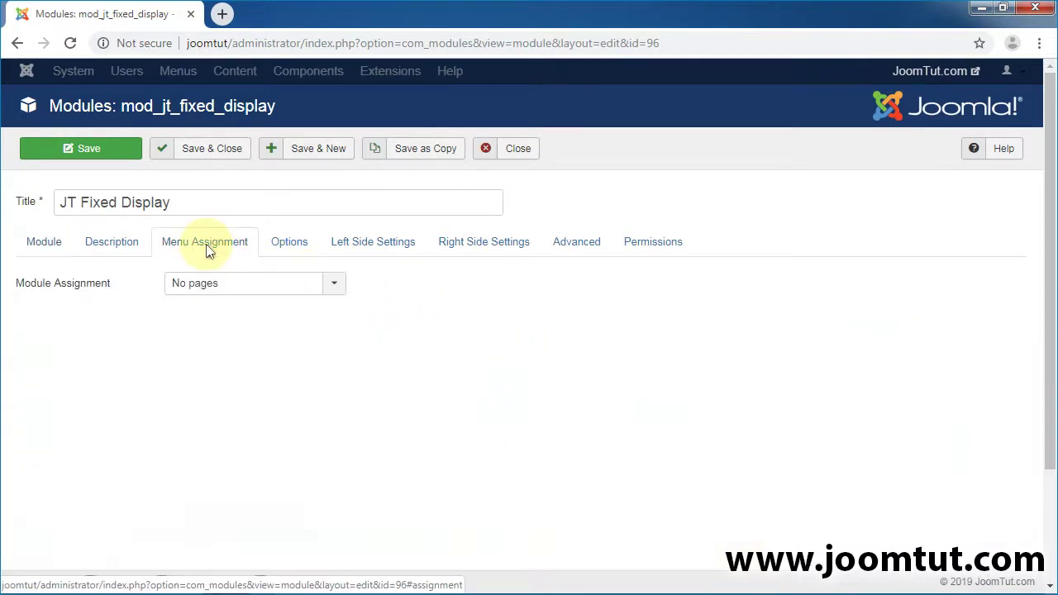
{"action": "left_click", "coordinate": [334, 283]}
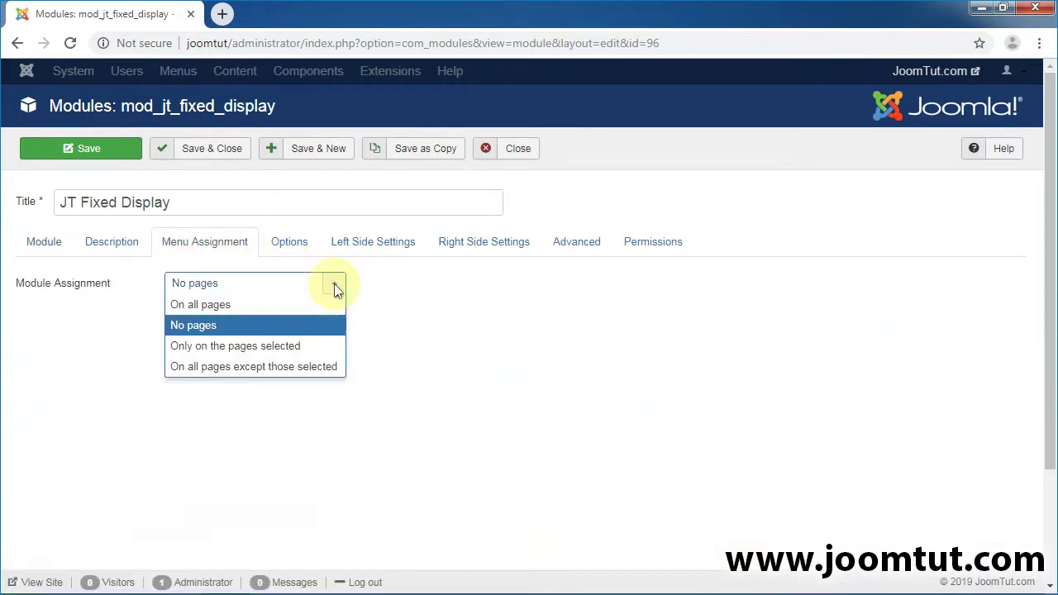
{"action": "left_click", "coordinate": [201, 305]}
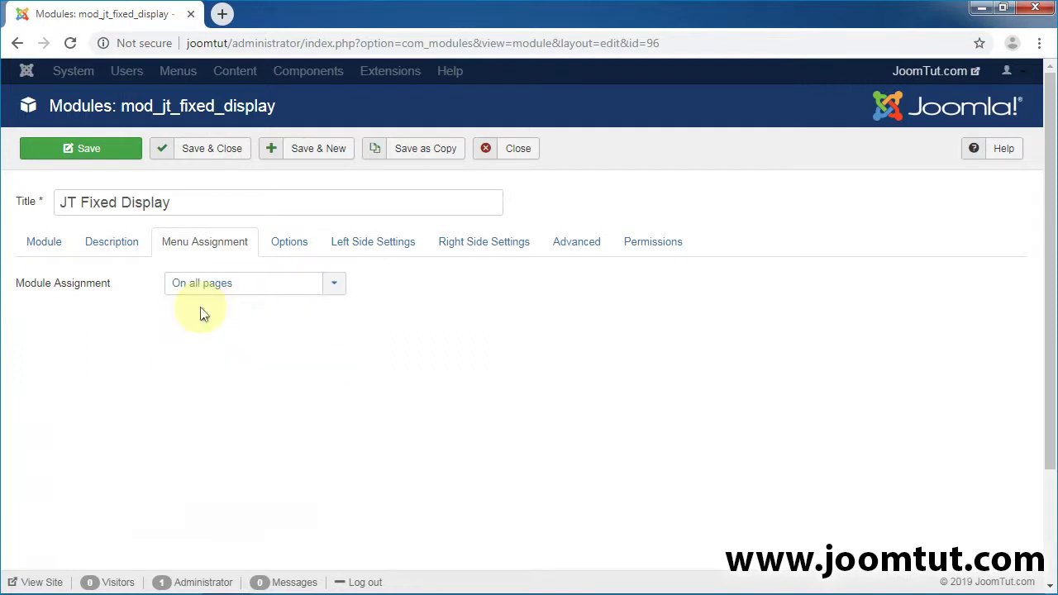
{"action": "left_click", "coordinate": [89, 152]}
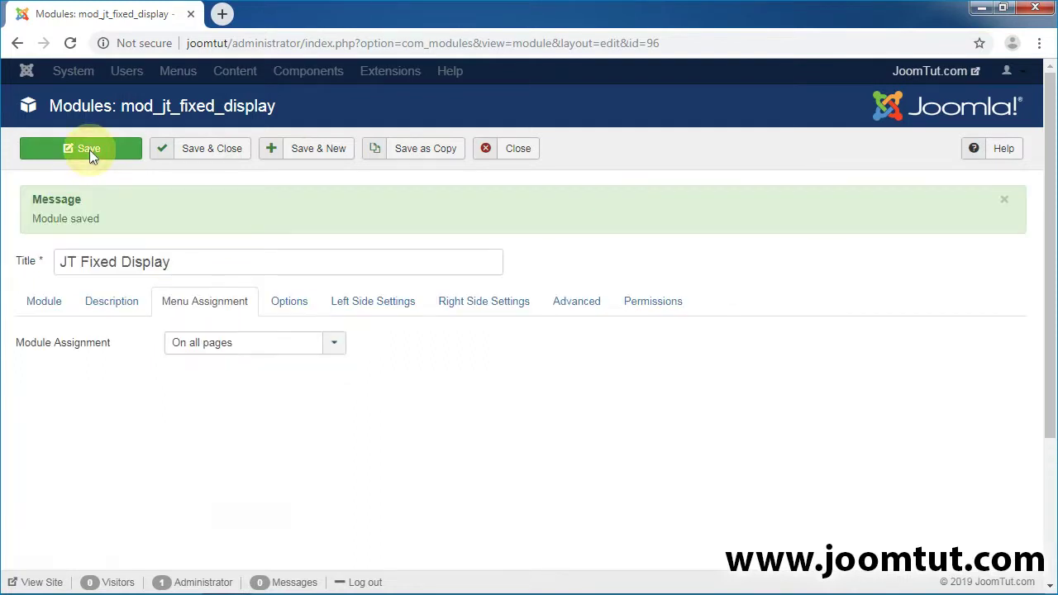
- Open the JoomTut.com front end and scroll the home page to watch the fixed banners
{"action": "left_click", "coordinate": [940, 71]}
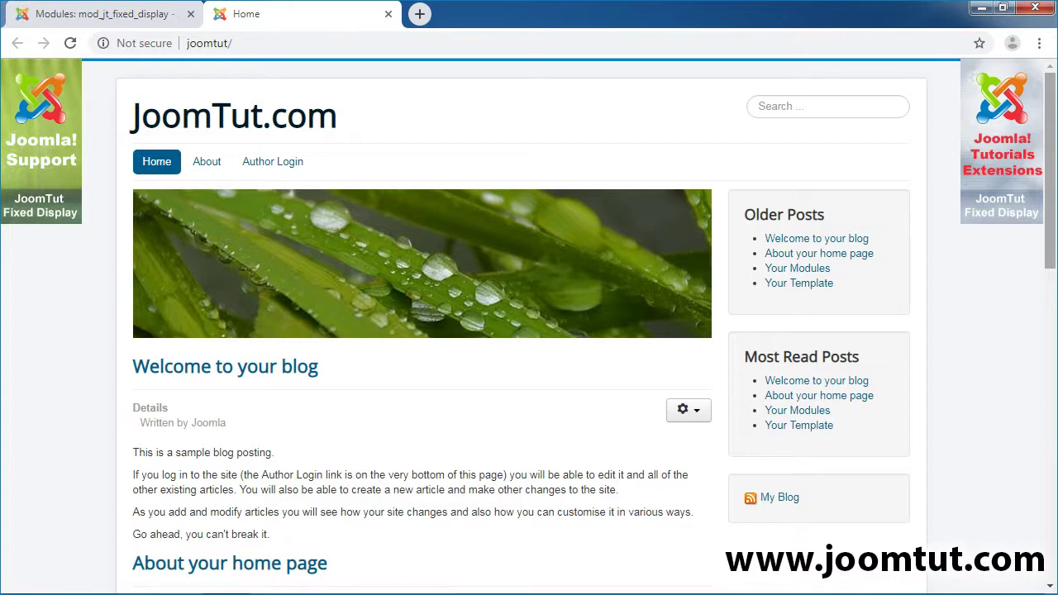
{"action": "scroll", "coordinate": [569, 326], "scroll_direction": "down", "scroll_amount": 3}
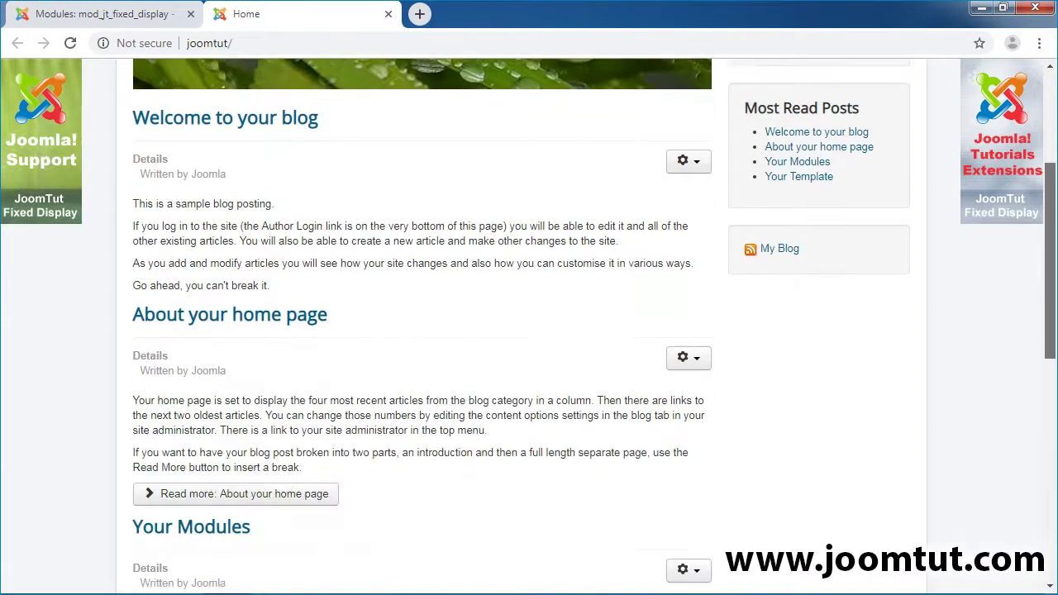
{"action": "scroll", "coordinate": [568, 326], "scroll_direction": "down", "scroll_amount": 5}
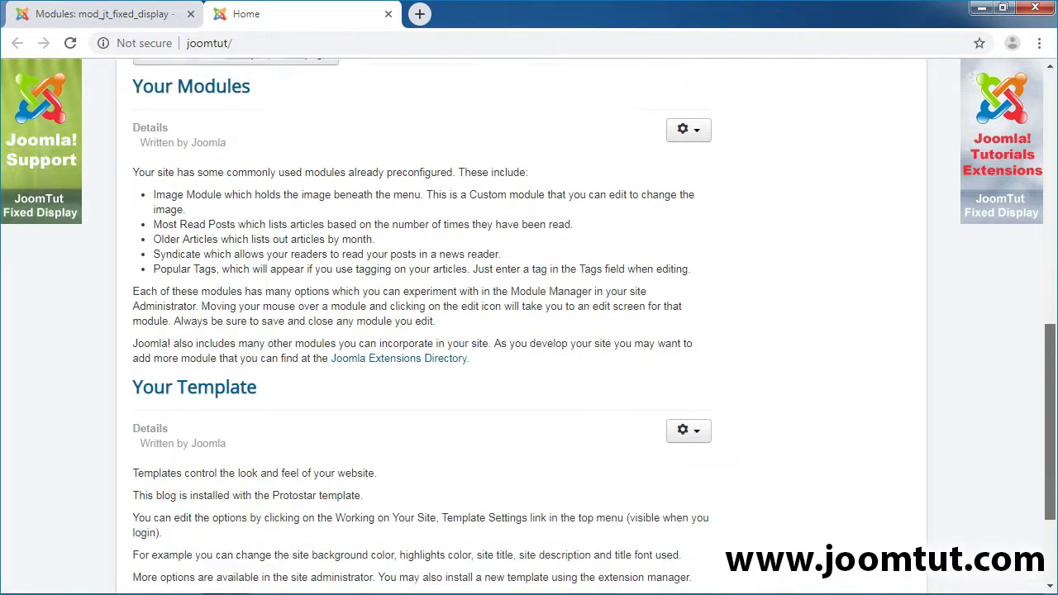
{"action": "scroll", "coordinate": [568, 326], "scroll_direction": "down", "scroll_amount": 2}
{"action": "scroll", "coordinate": [568, 327], "scroll_direction": "up", "scroll_amount": 7}
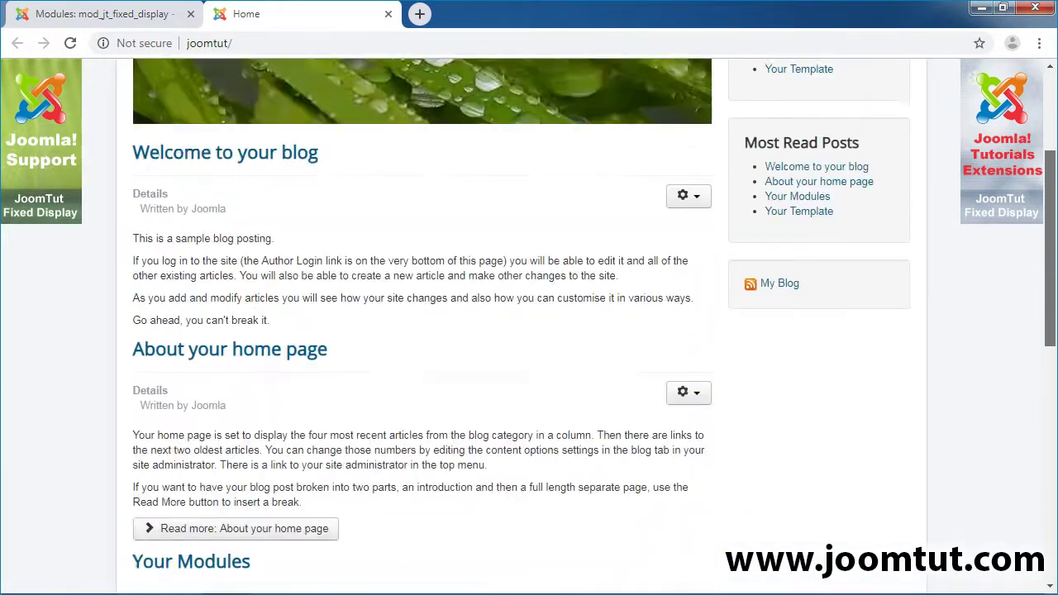
{"action": "scroll", "coordinate": [569, 326], "scroll_direction": "up", "scroll_amount": 3}
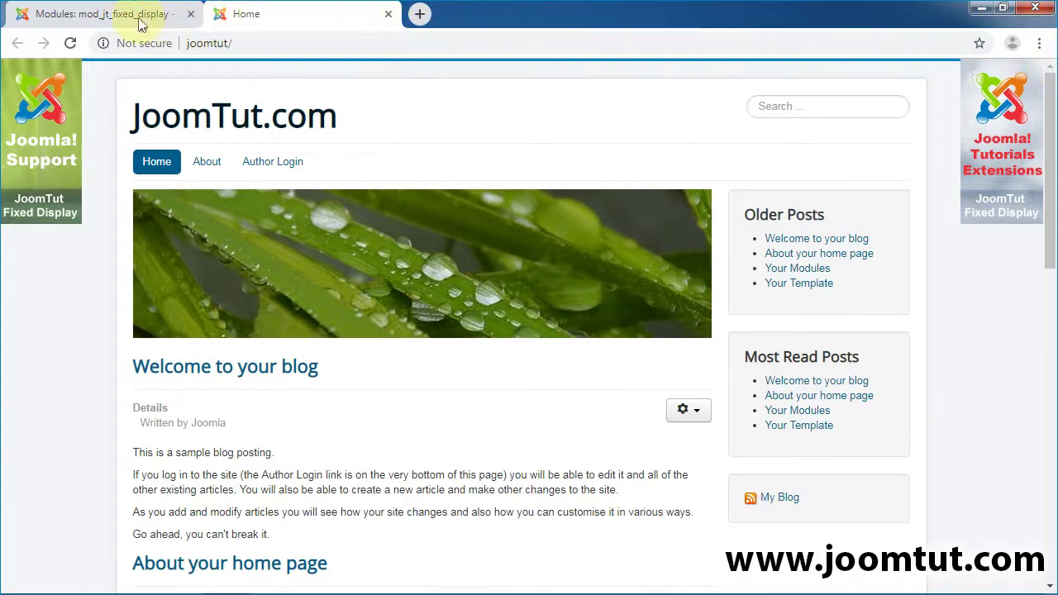
- Set the left side to vertical position Middle and horizontal position Snap to web page
{"action": "left_click", "coordinate": [101, 20]}
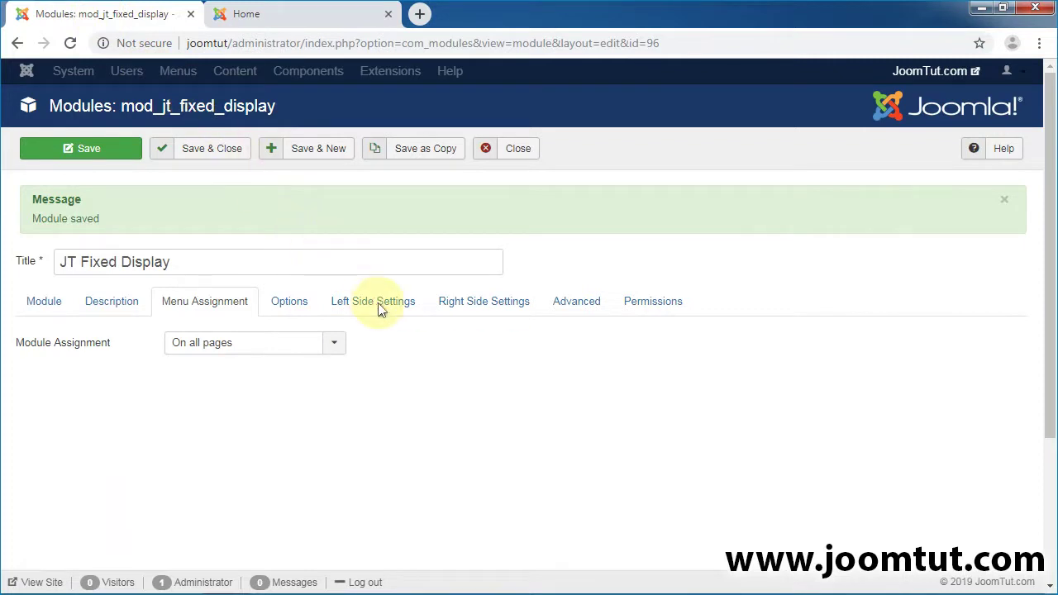
{"action": "left_click", "coordinate": [376, 301]}
{"action": "scroll", "coordinate": [471, 130], "scroll_direction": "down", "scroll_amount": 3}
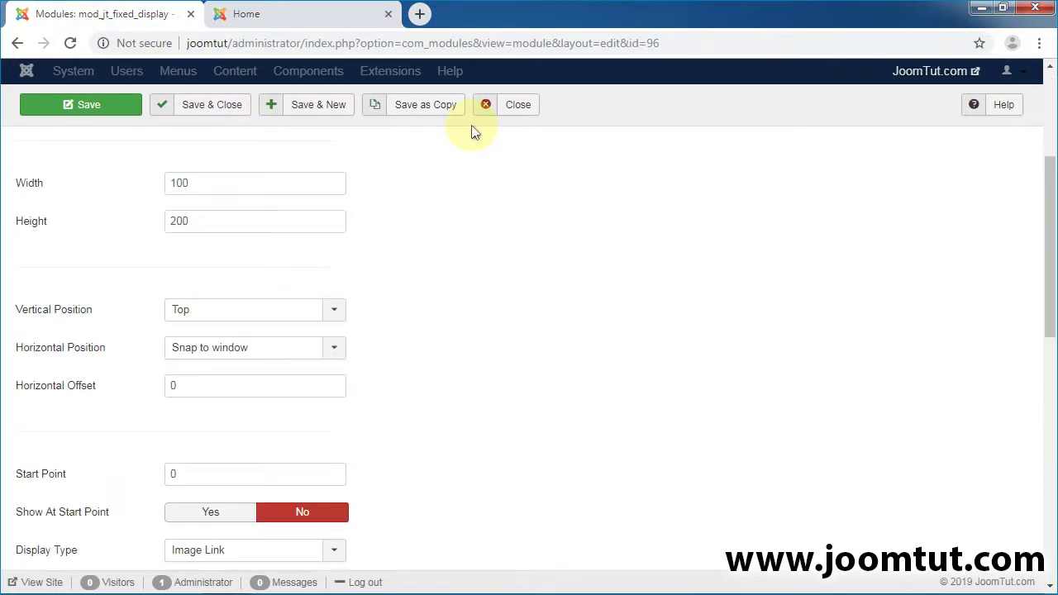
{"action": "left_click", "coordinate": [335, 309]}
{"action": "left_click", "coordinate": [207, 351]}
{"action": "left_click", "coordinate": [334, 350]}
{"action": "left_click", "coordinate": [260, 389]}
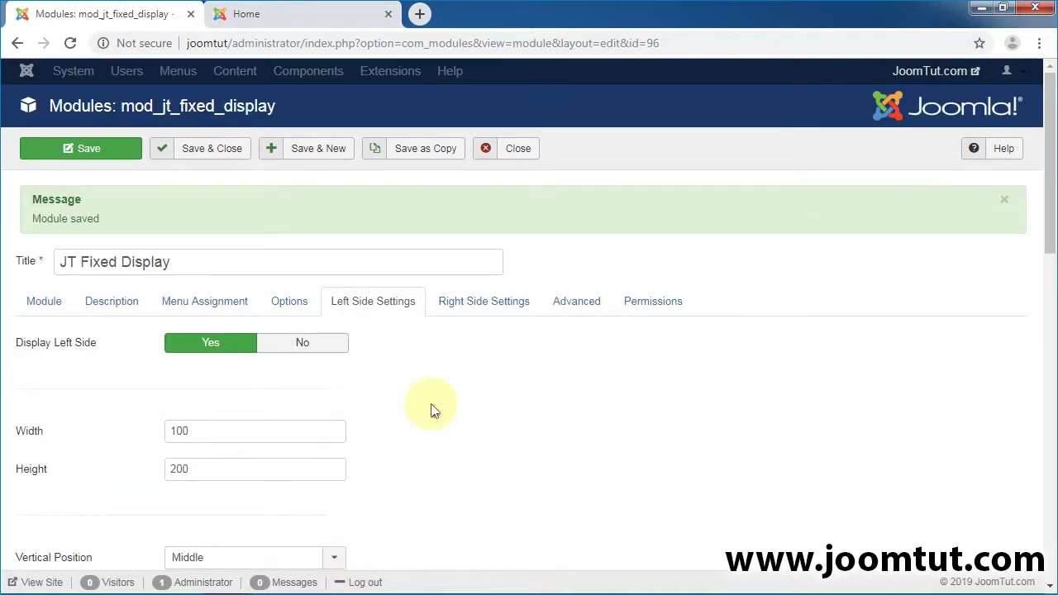
- Set the right side to Middle and Snap to web page, then save the module
{"action": "left_click", "coordinate": [477, 306]}
{"action": "scroll", "coordinate": [490, 140], "scroll_direction": "down", "scroll_amount": 3}
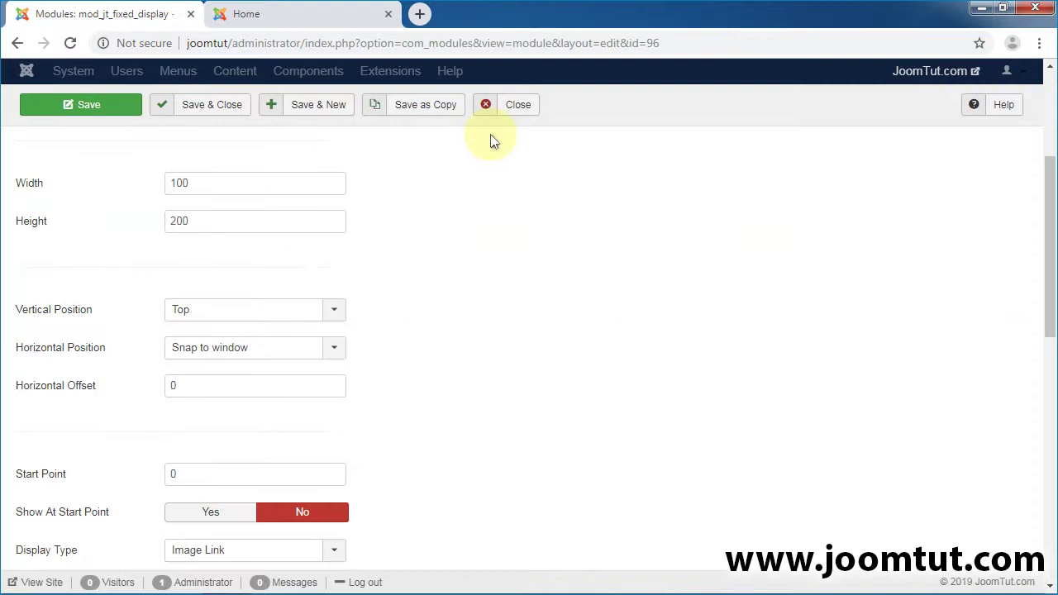
{"action": "left_click", "coordinate": [333, 310]}
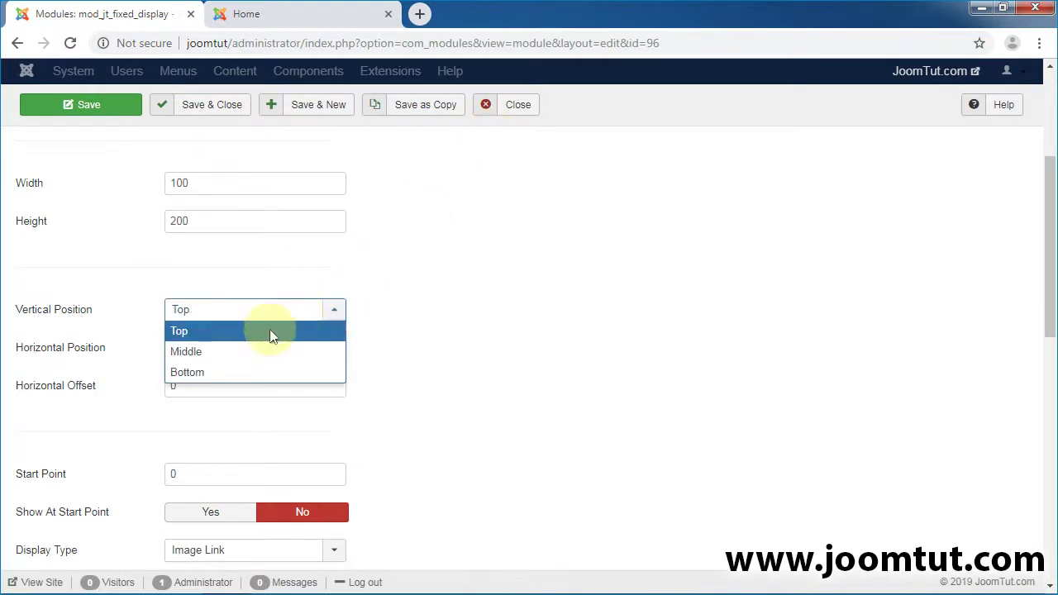
{"action": "left_click", "coordinate": [187, 352]}
{"action": "left_click", "coordinate": [335, 347]}
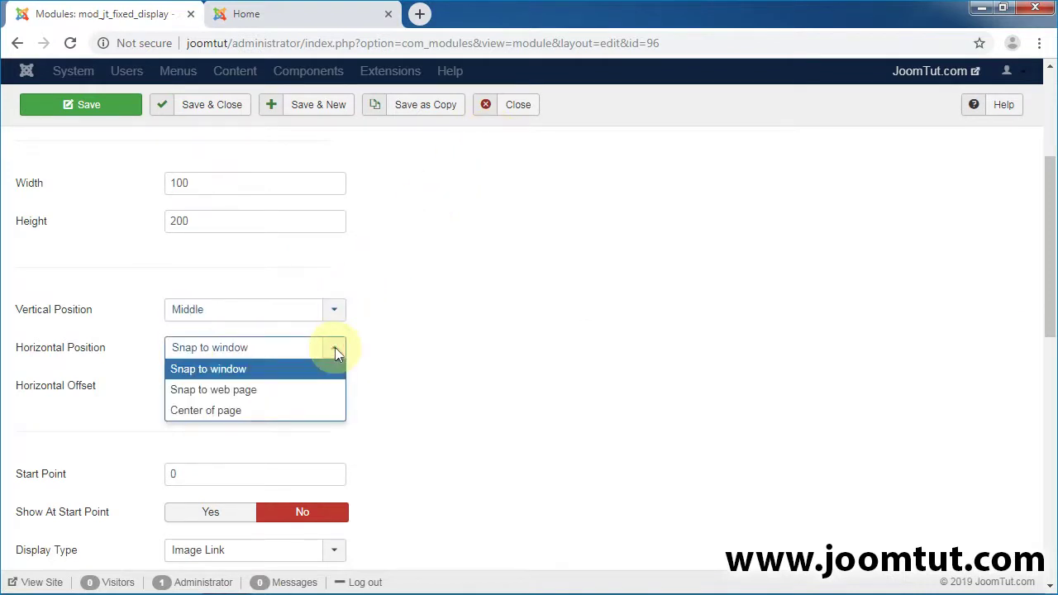
{"action": "left_click", "coordinate": [207, 395]}
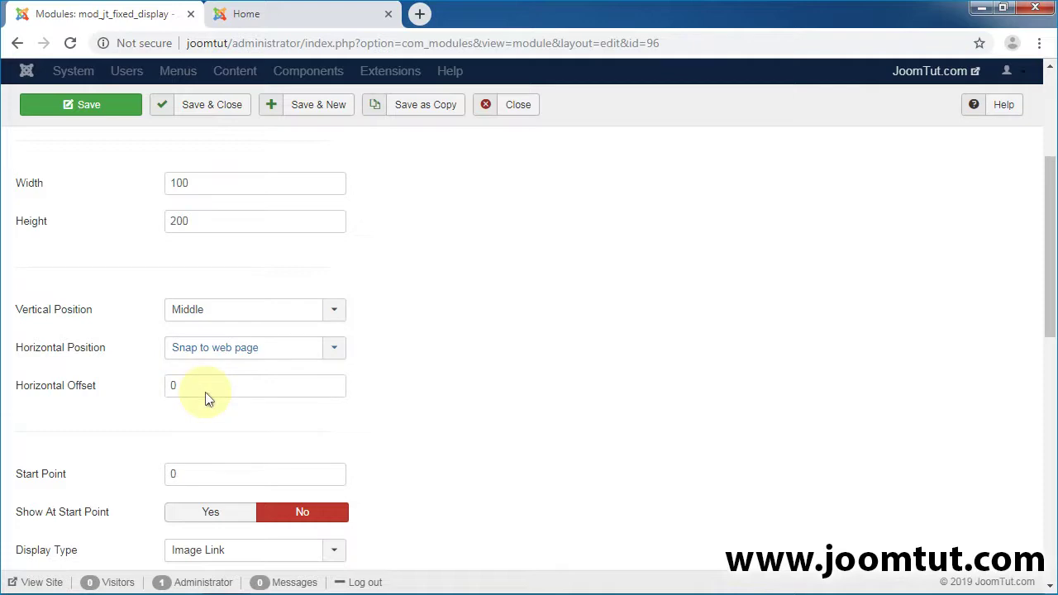
{"action": "left_click", "coordinate": [89, 105]}
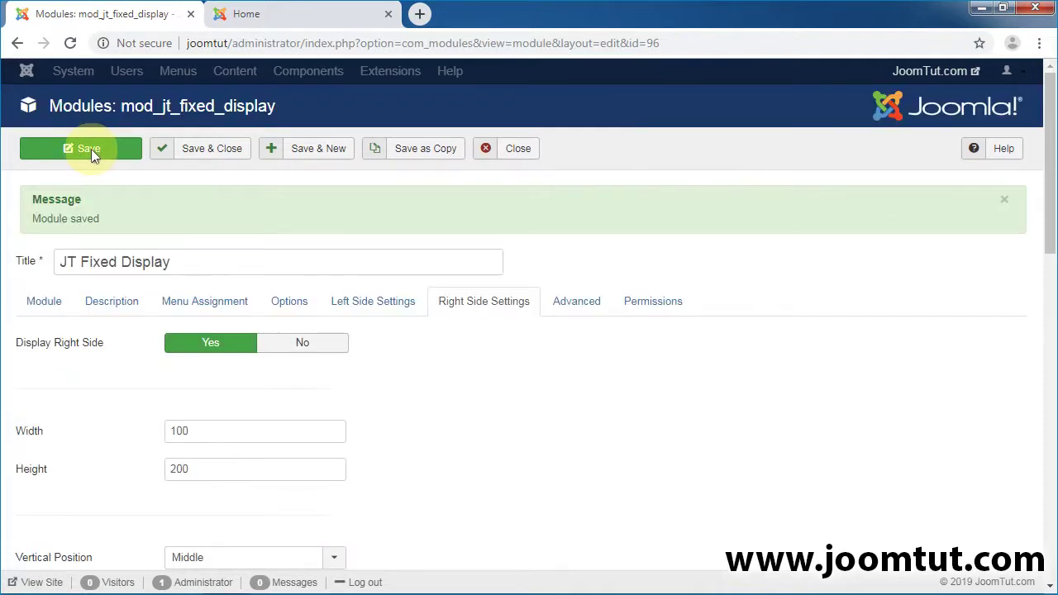
- Scroll the site home page to check both banners snapped to the page and centred
{"action": "left_click", "coordinate": [297, 17]}
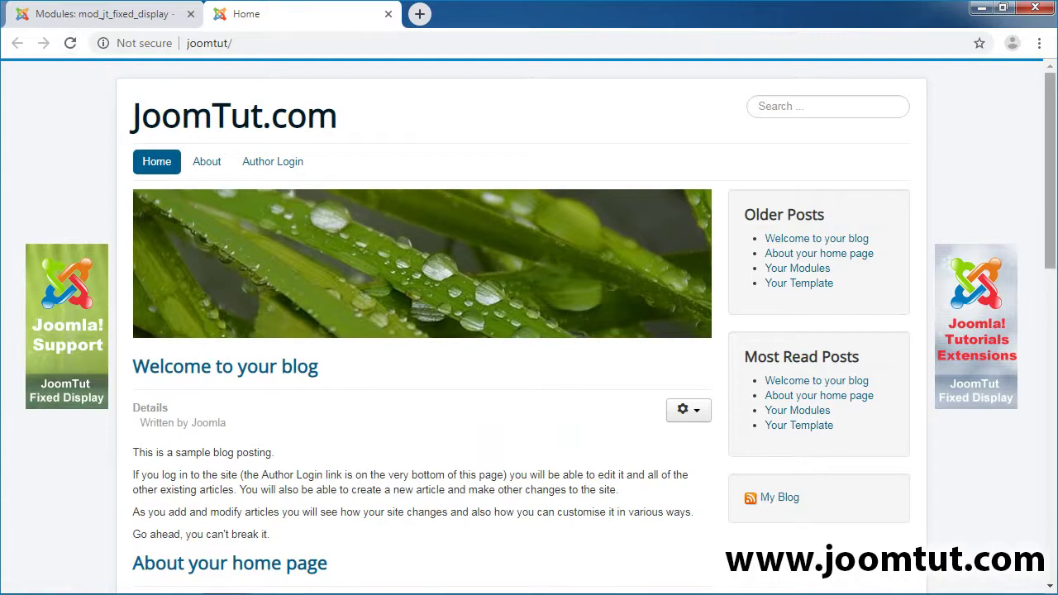
{"action": "scroll", "coordinate": [529, 324], "scroll_direction": "down", "scroll_amount": 6}
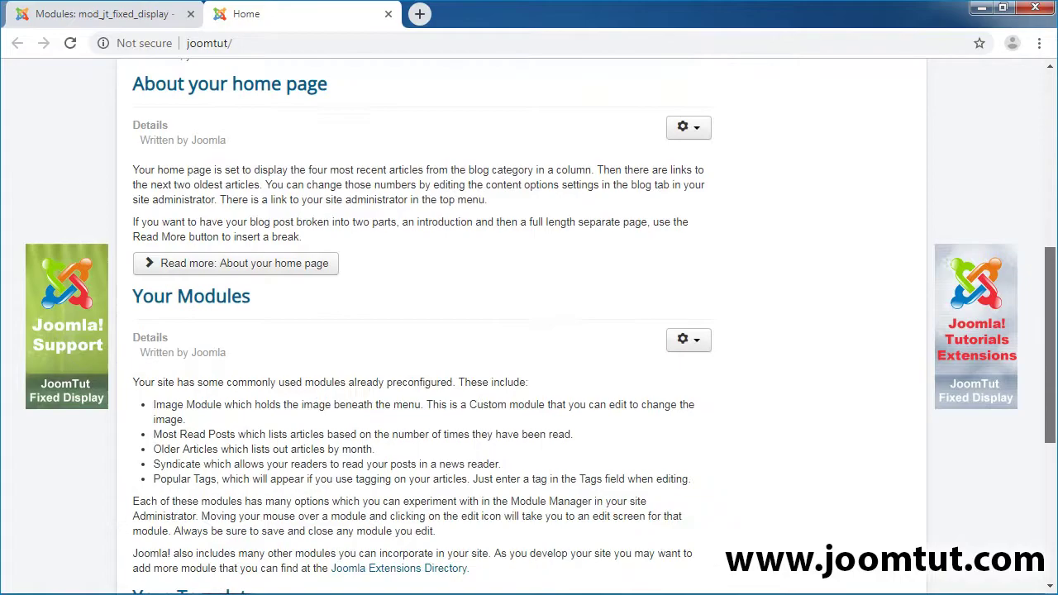
{"action": "scroll", "coordinate": [529, 330], "scroll_direction": "down", "scroll_amount": 5}
{"action": "scroll", "coordinate": [529, 330], "scroll_direction": "up", "scroll_amount": 6}
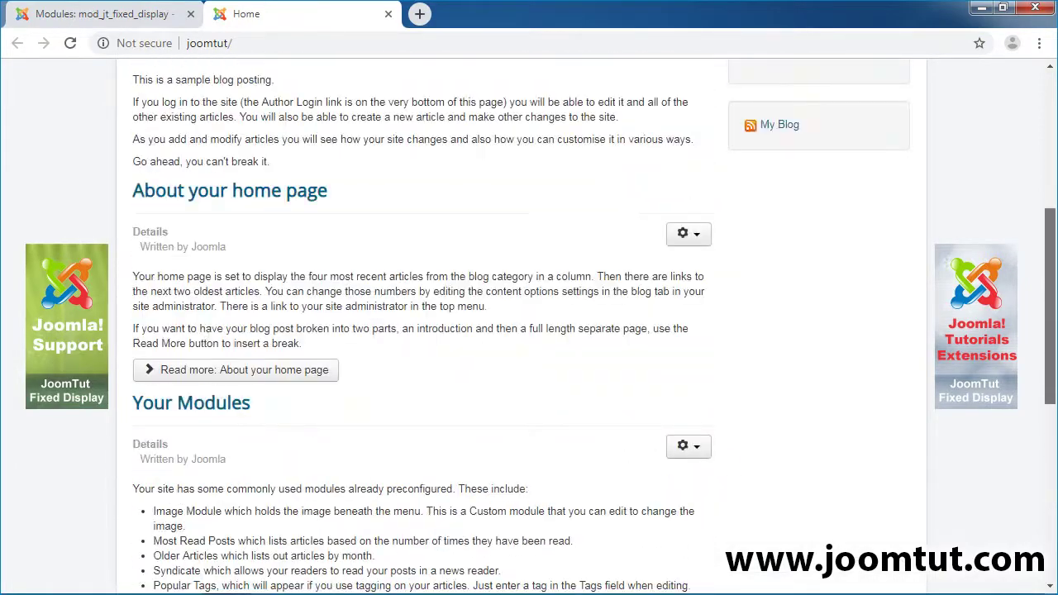
{"action": "scroll", "coordinate": [529, 331], "scroll_direction": "up", "scroll_amount": 5}
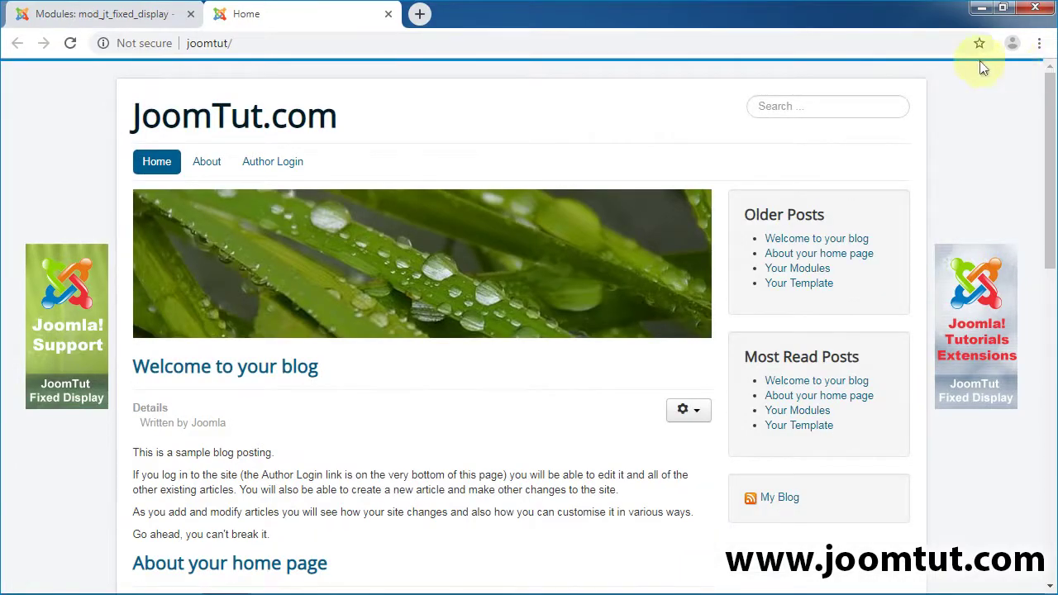
- Turn off the right side display and size the left side at 200 by 50
{"action": "left_click", "coordinate": [97, 23]}
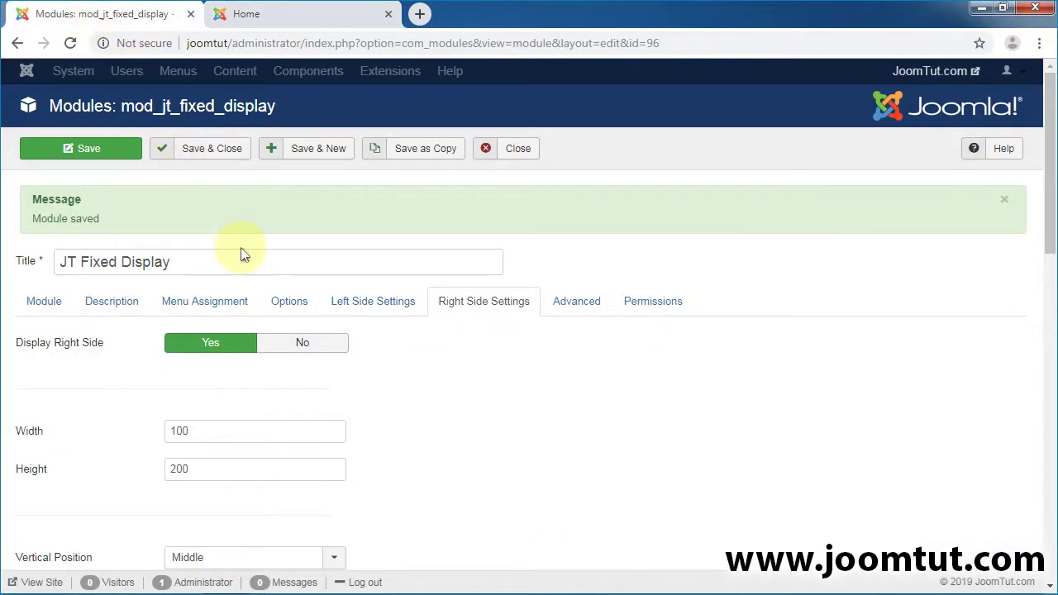
{"action": "left_click", "coordinate": [302, 344]}
{"action": "left_click", "coordinate": [372, 302]}
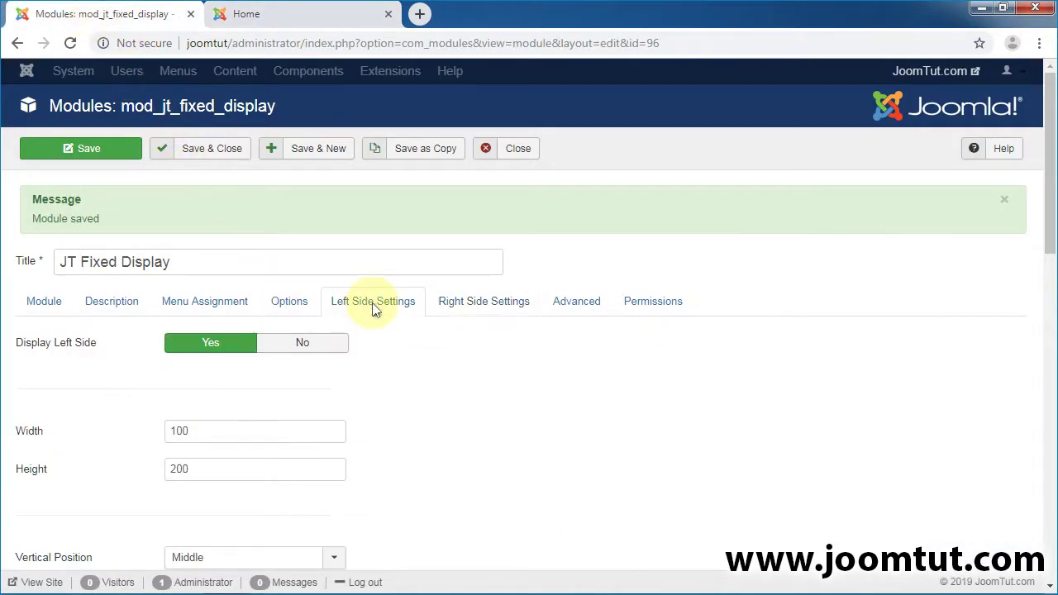
{"action": "double_click", "coordinate": [193, 431]}
{"action": "type", "text": "200"}
{"action": "double_click", "coordinate": [196, 469]}
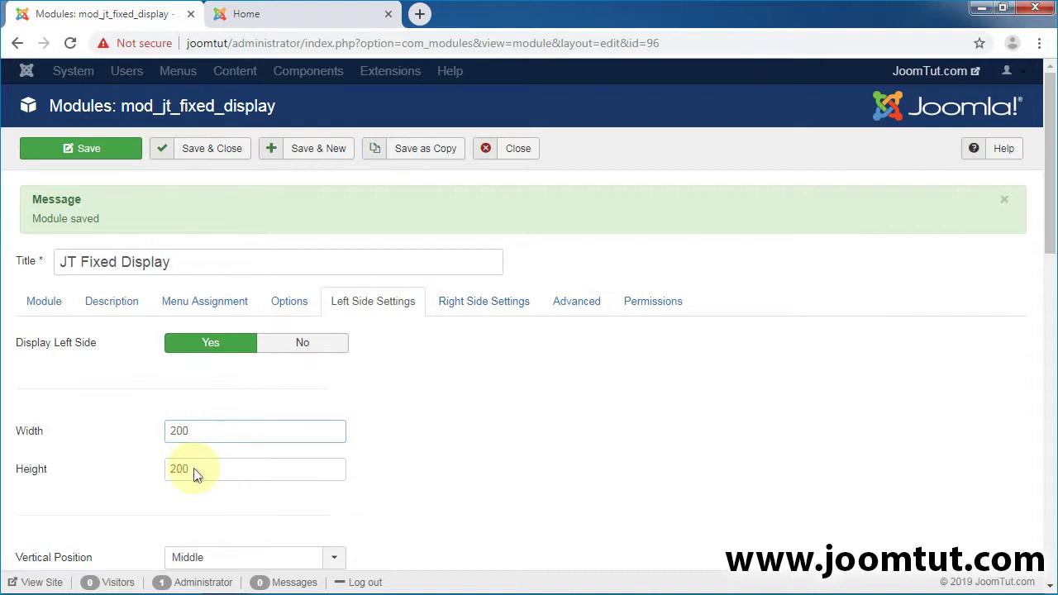
{"action": "type", "text": "50"}
- Position the left side at Center of page and use the powered_by image
{"action": "scroll", "coordinate": [236, 187], "scroll_direction": "down", "scroll_amount": 4}
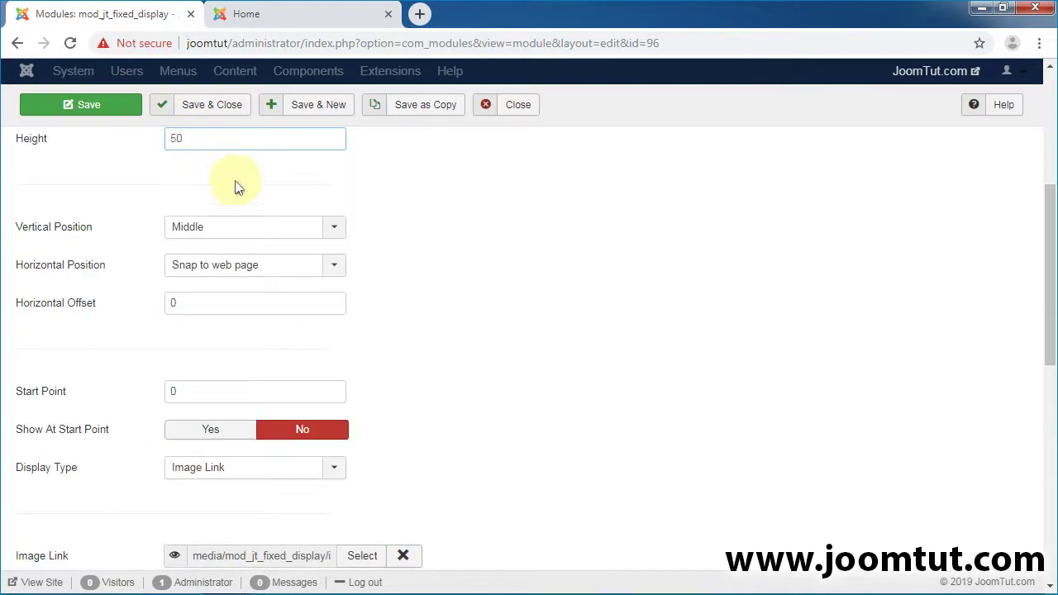
{"action": "left_click", "coordinate": [333, 264]}
{"action": "left_click", "coordinate": [206, 327]}
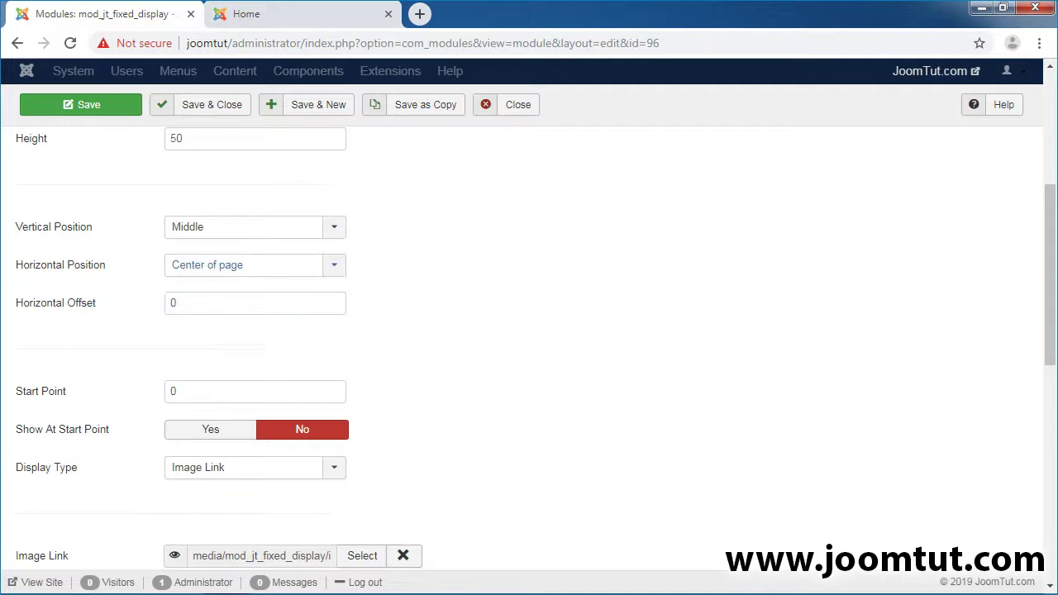
{"action": "scroll", "coordinate": [236, 156], "scroll_direction": "down", "scroll_amount": 3}
{"action": "left_click", "coordinate": [366, 308]}
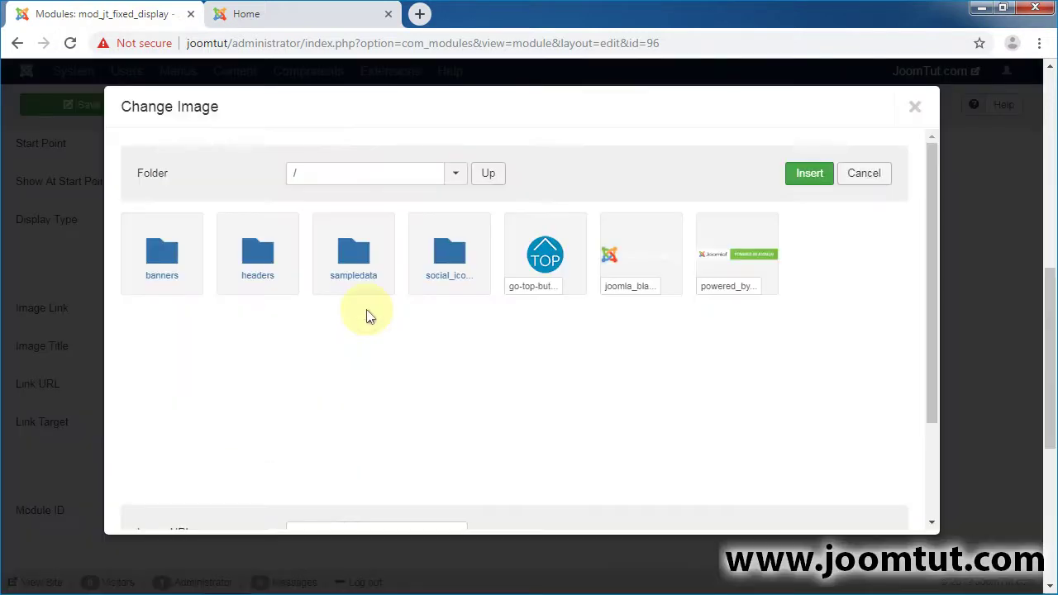
{"action": "left_click", "coordinate": [734, 261]}
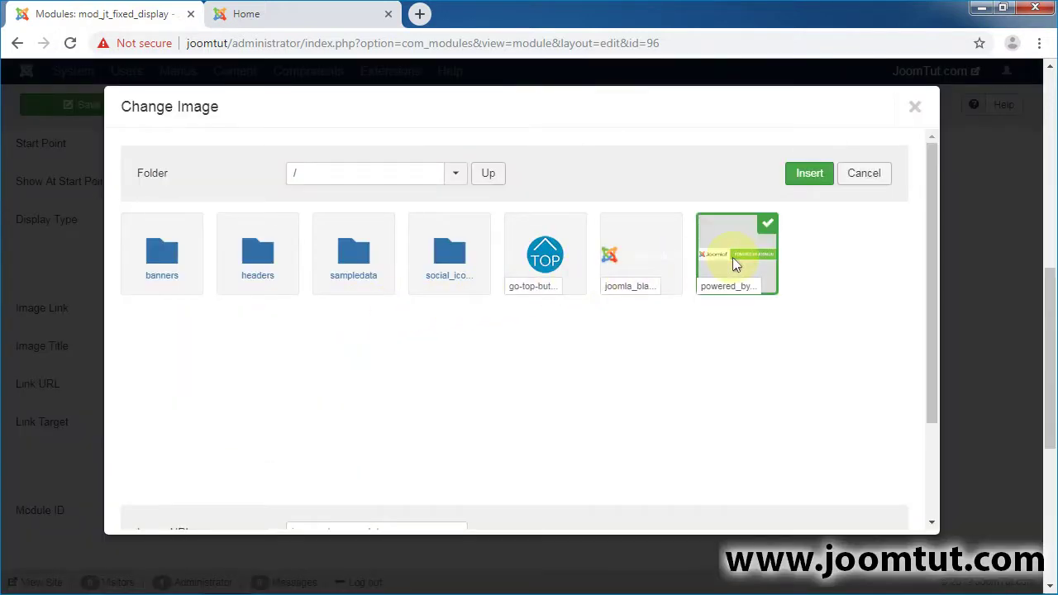
{"action": "left_click", "coordinate": [808, 176]}
{"action": "left_click", "coordinate": [284, 385]}
{"action": "key", "text": "ctrl+a"}
{"action": "type", "text": "https://www.joomtut.com"}
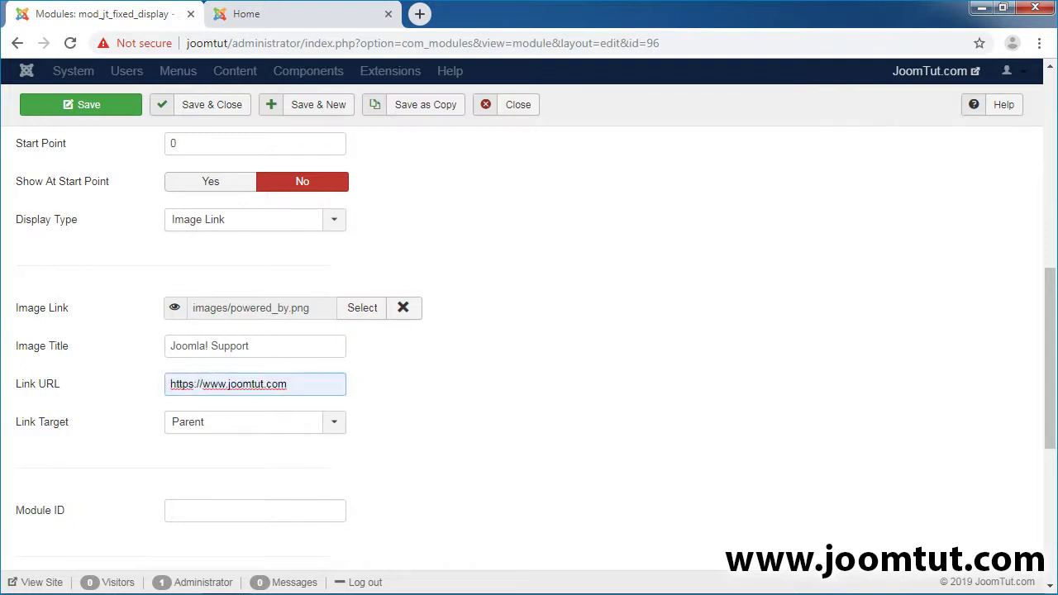
{"action": "scroll", "coordinate": [314, 129], "scroll_direction": "down", "scroll_amount": 5}
{"action": "left_click", "coordinate": [214, 301]}
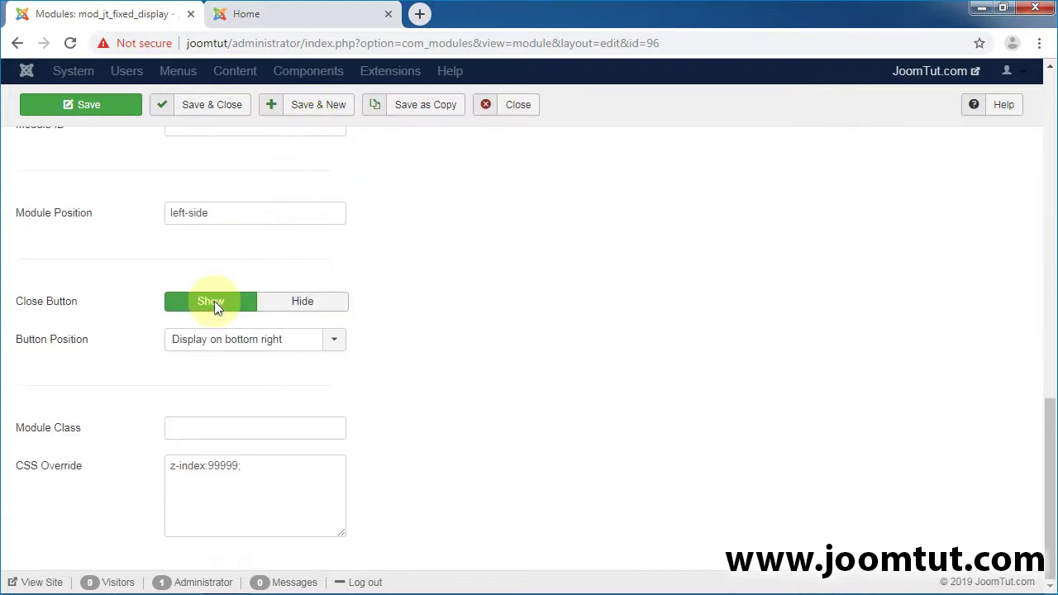
{"action": "left_click", "coordinate": [299, 334]}
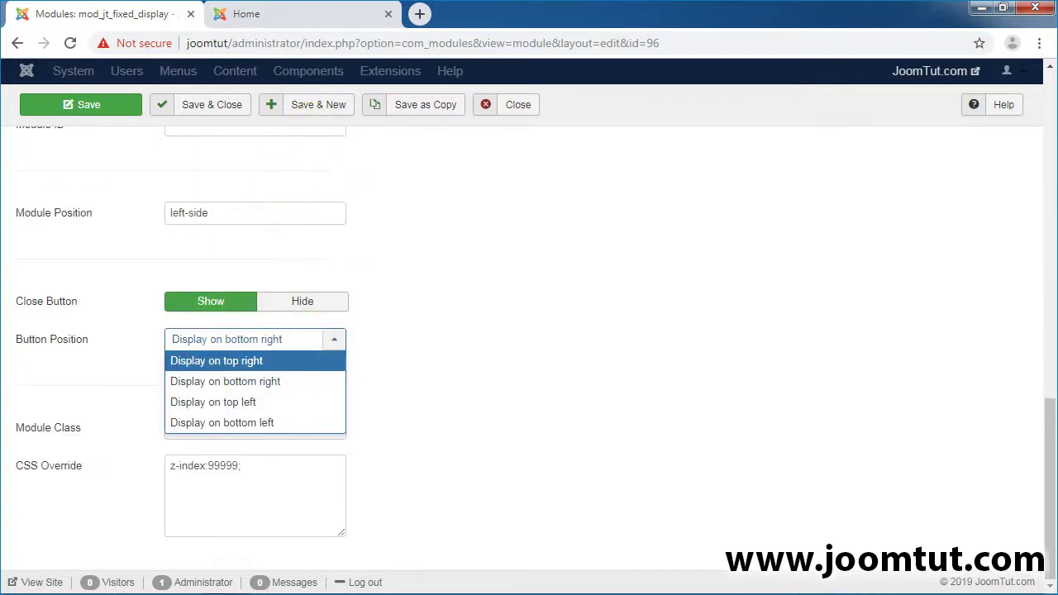
{"action": "left_click", "coordinate": [216, 360]}
{"action": "left_click", "coordinate": [89, 106]}
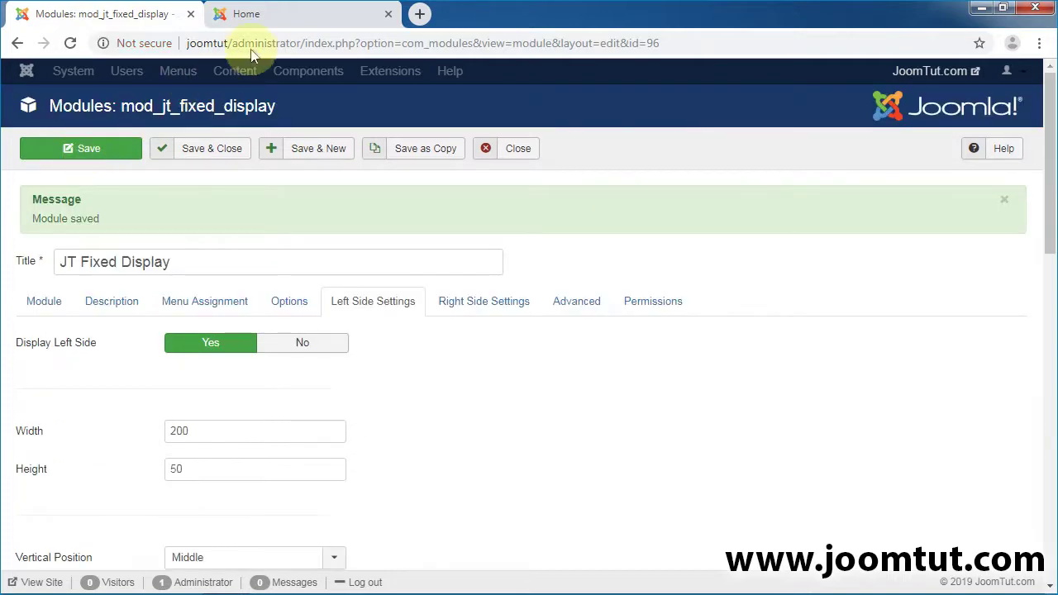
{"action": "left_click", "coordinate": [307, 16]}
{"action": "left_click", "coordinate": [70, 43]}
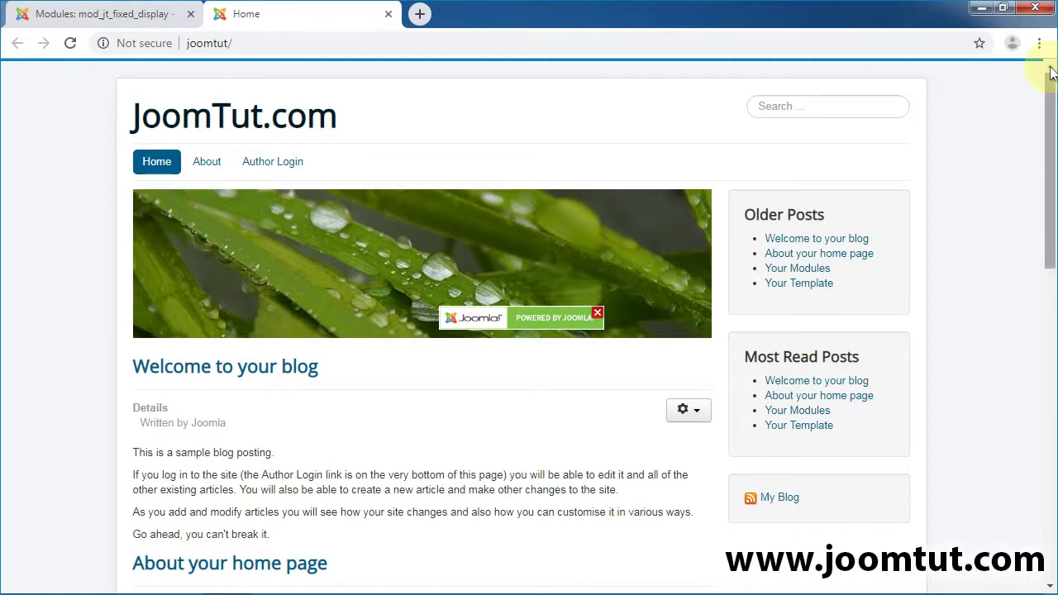
- Scroll the home page, dismiss the Powered by Joomla badge, and reload to restore it
{"action": "scroll", "coordinate": [1051, 73], "scroll_direction": "down", "scroll_amount": 5}
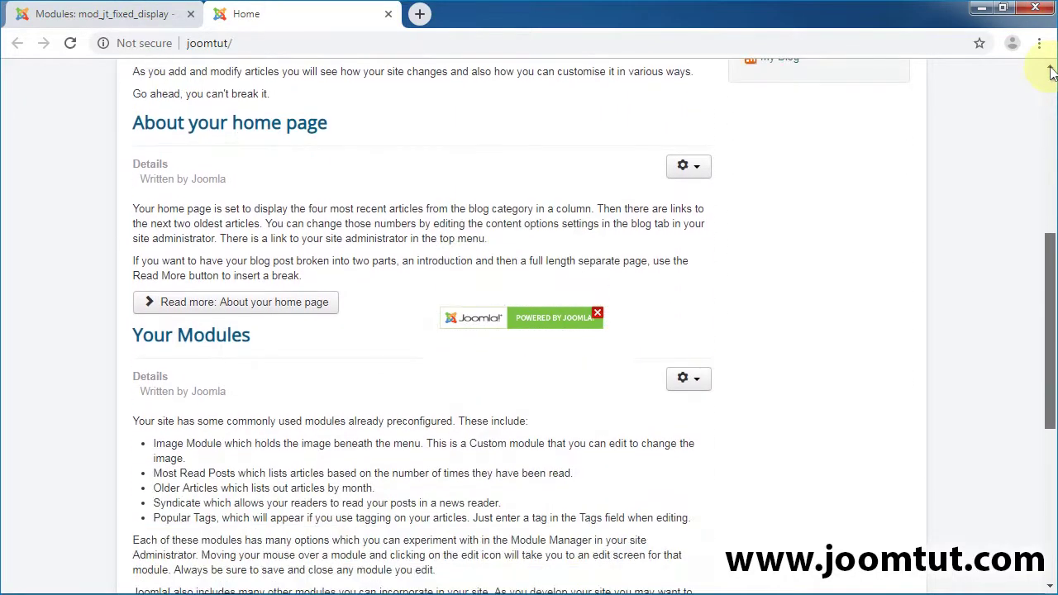
{"action": "scroll", "coordinate": [1051, 73], "scroll_direction": "down", "scroll_amount": 5}
{"action": "scroll", "coordinate": [1051, 72], "scroll_direction": "up", "scroll_amount": 2}
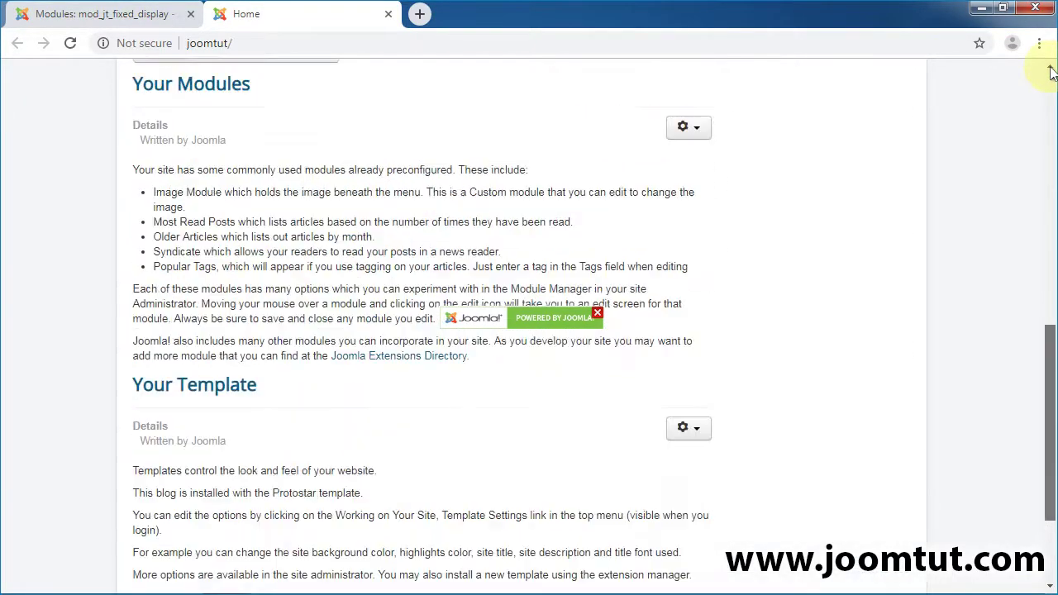
{"action": "scroll", "coordinate": [1051, 73], "scroll_direction": "up", "scroll_amount": 8}
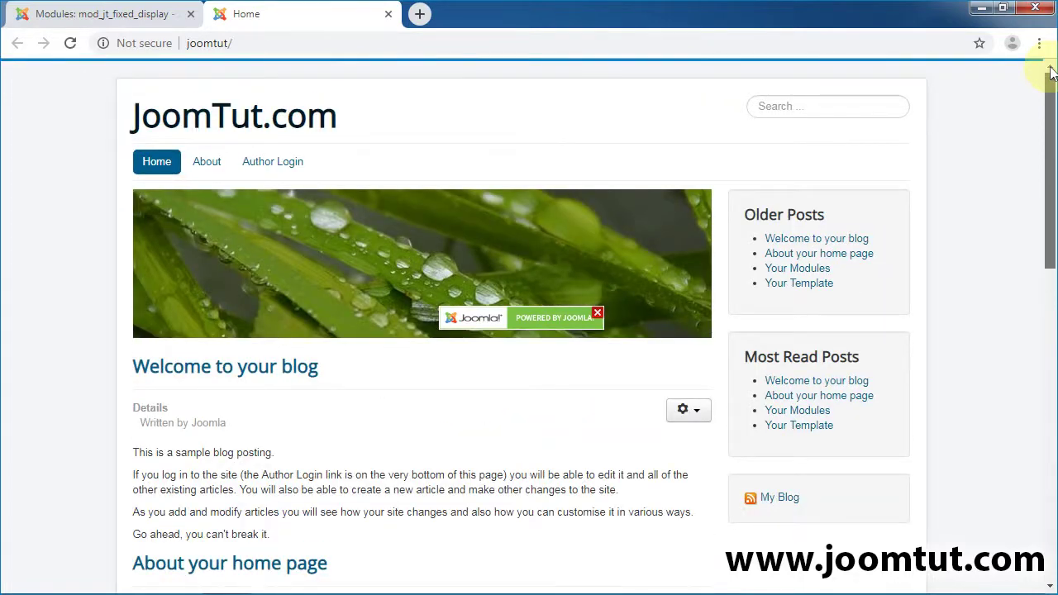
{"action": "left_click", "coordinate": [598, 314]}
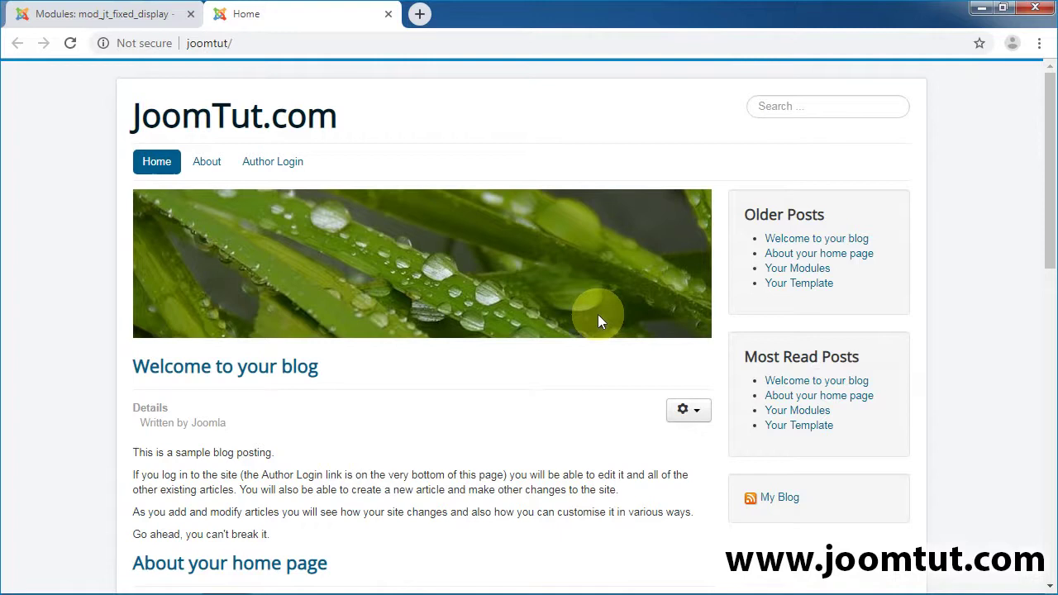
{"action": "left_click", "coordinate": [70, 43]}
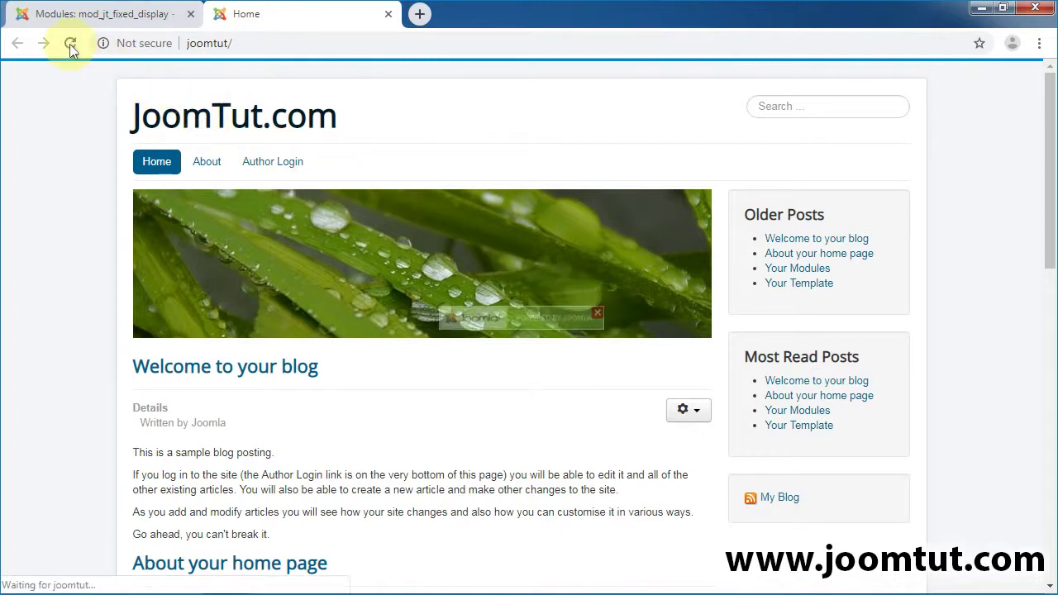
- Close the module editor and start a new site module
{"action": "left_click", "coordinate": [105, 20]}
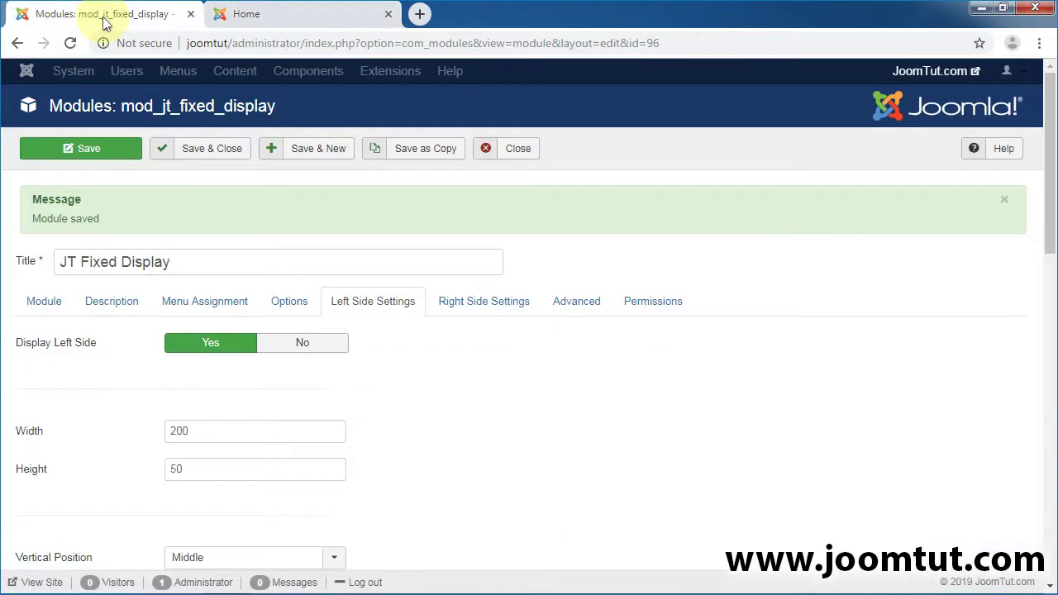
{"action": "left_click", "coordinate": [517, 149]}
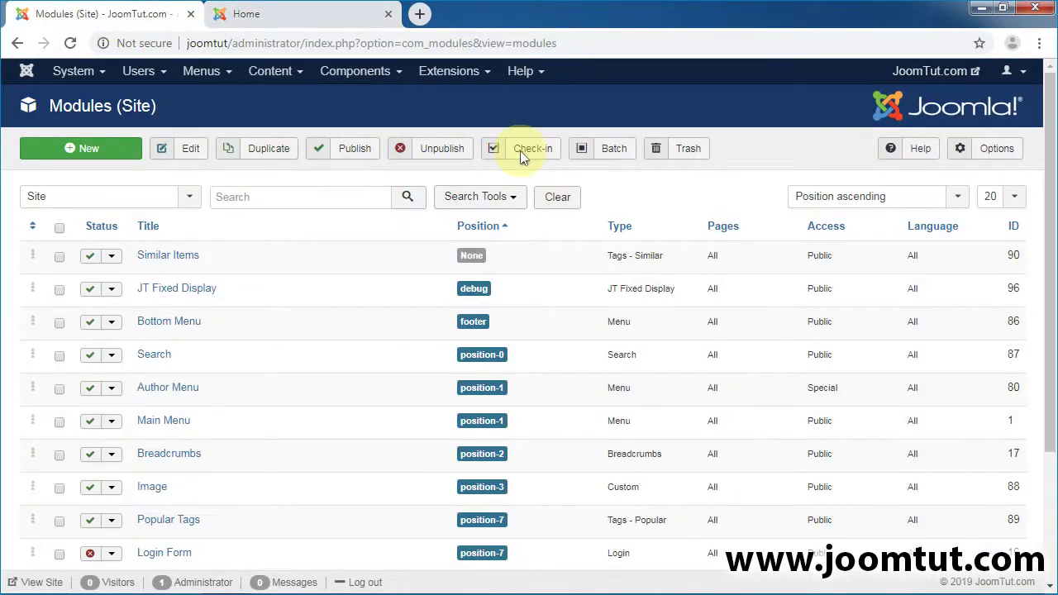
{"action": "left_click", "coordinate": [88, 149]}
- Create a Custom module titled 'Social button' with its title hidden
{"action": "left_click", "coordinate": [45, 499]}
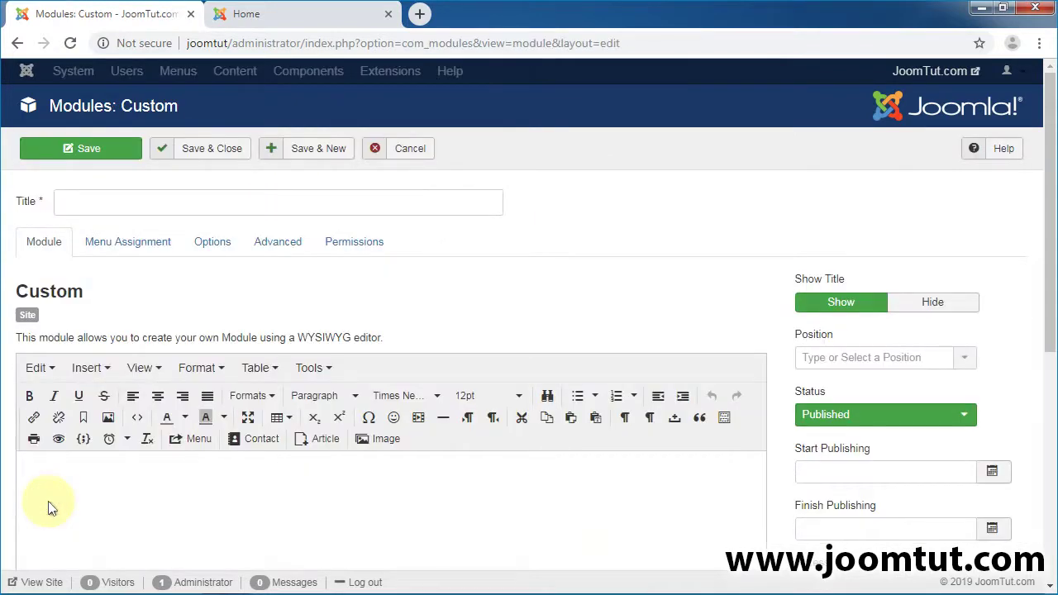
{"action": "left_click", "coordinate": [61, 207]}
{"action": "type", "text": "Social button"}
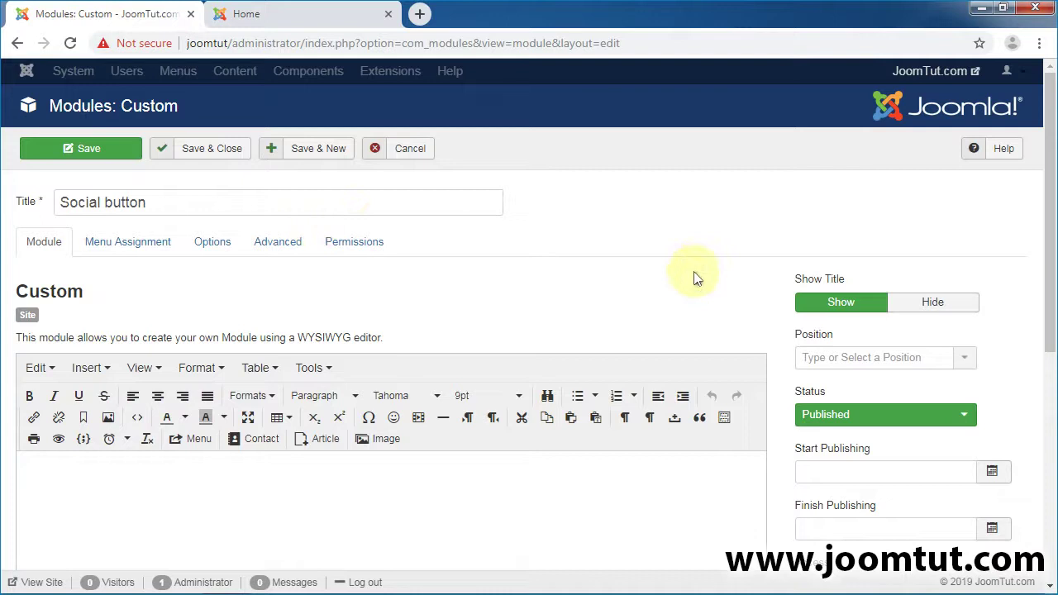
{"action": "left_click", "coordinate": [936, 304]}
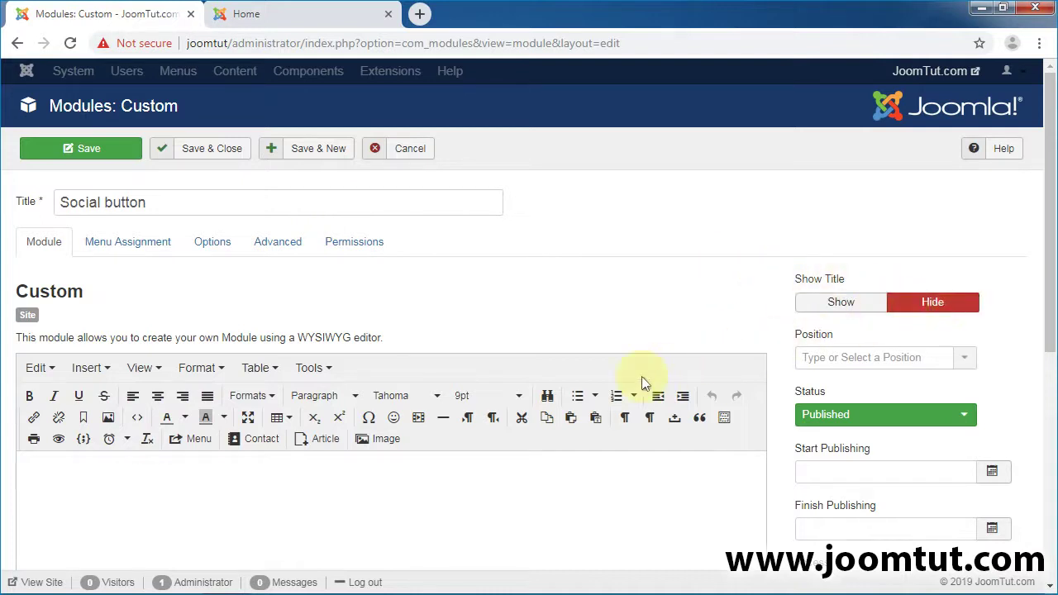
- Insert the social_icon images, link the Facebook icon, and save and close the module
{"action": "left_click", "coordinate": [380, 446]}
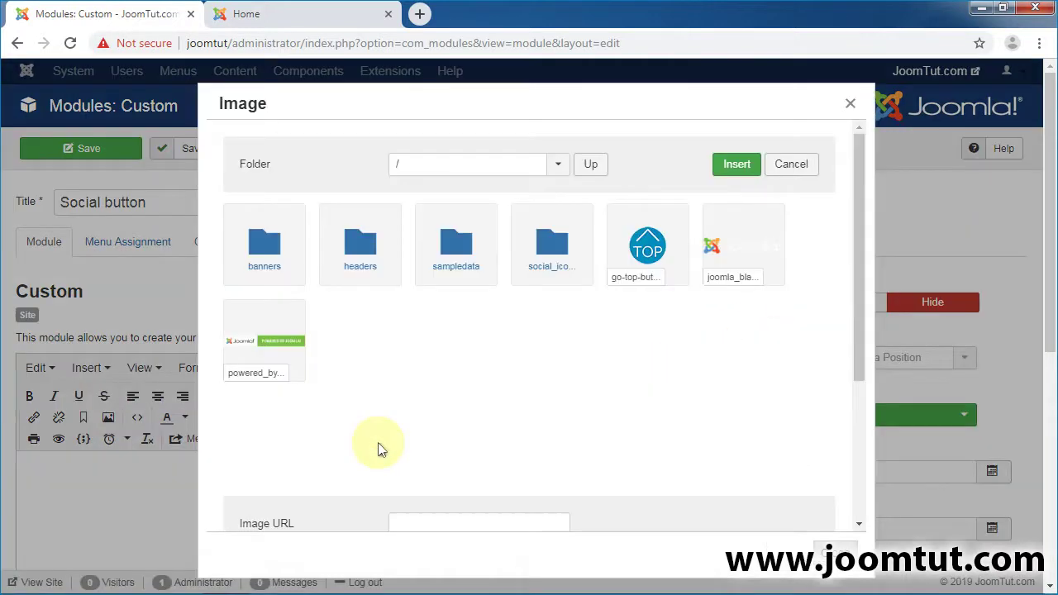
{"action": "left_click", "coordinate": [547, 246]}
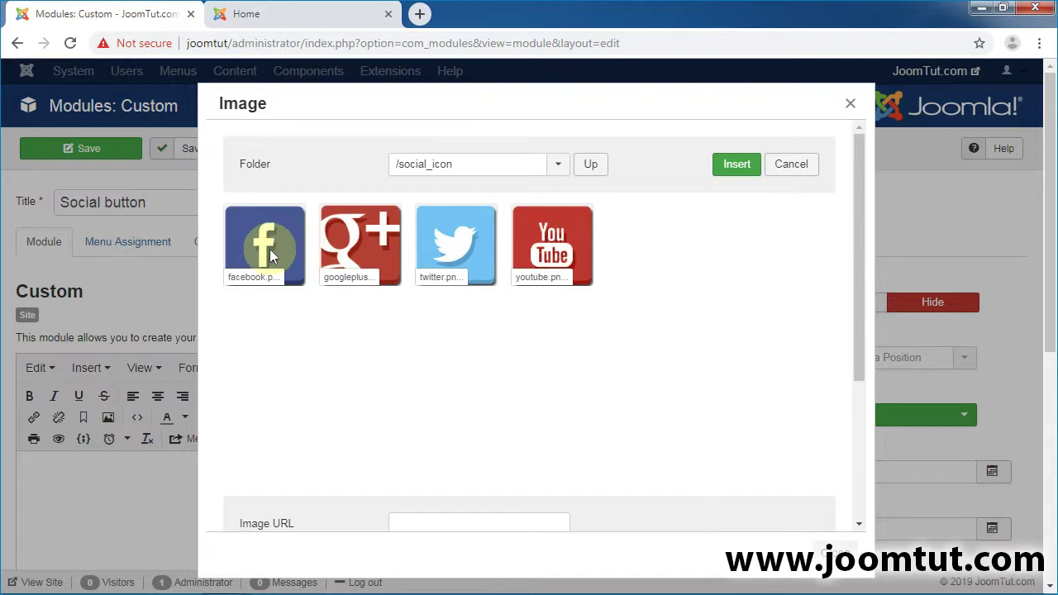
{"action": "left_click", "coordinate": [263, 243]}
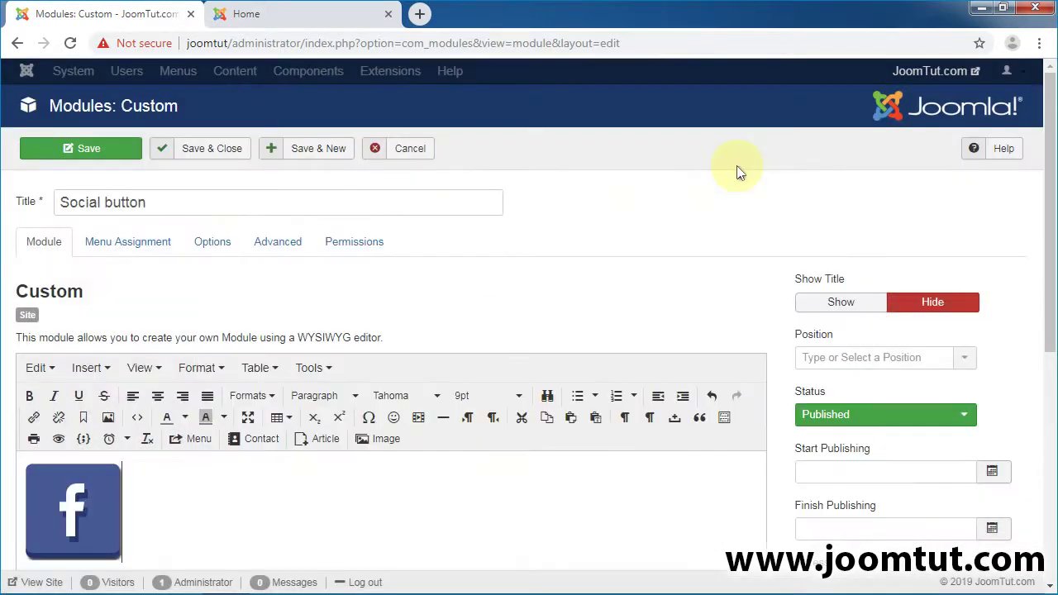
{"action": "left_click", "coordinate": [81, 514]}
{"action": "left_click", "coordinate": [34, 417]}
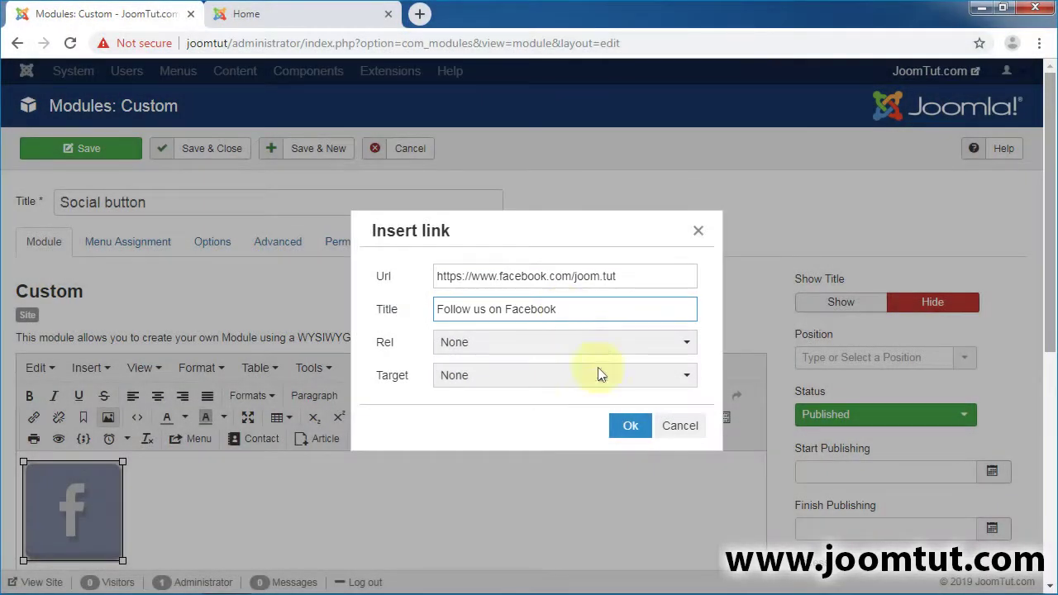
{"action": "left_click", "coordinate": [630, 426]}
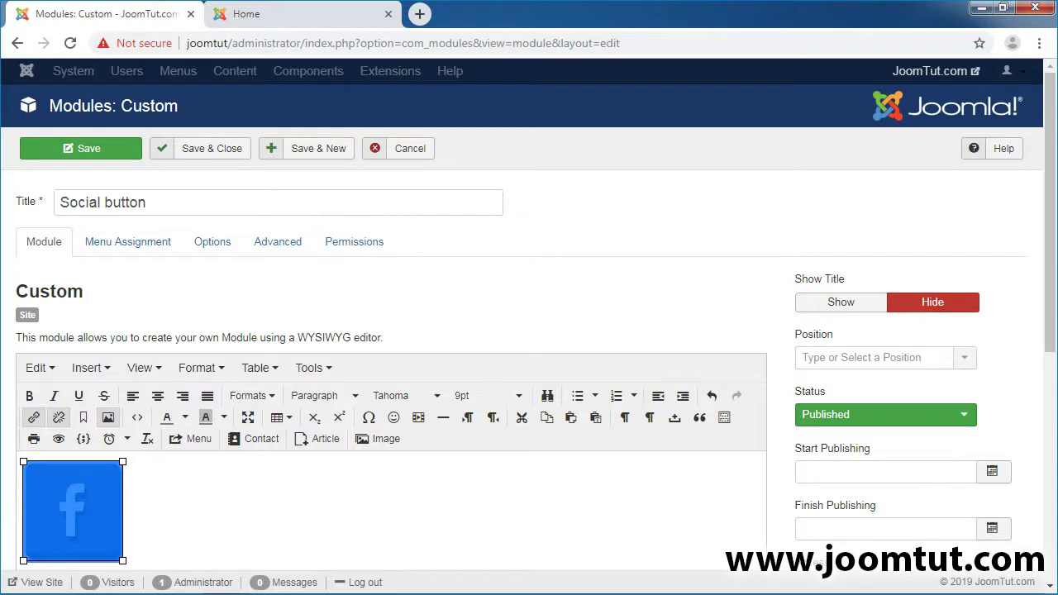
{"action": "scroll", "coordinate": [130, 523], "scroll_direction": "down", "scroll_amount": 3}
{"action": "left_click", "coordinate": [130, 526]}
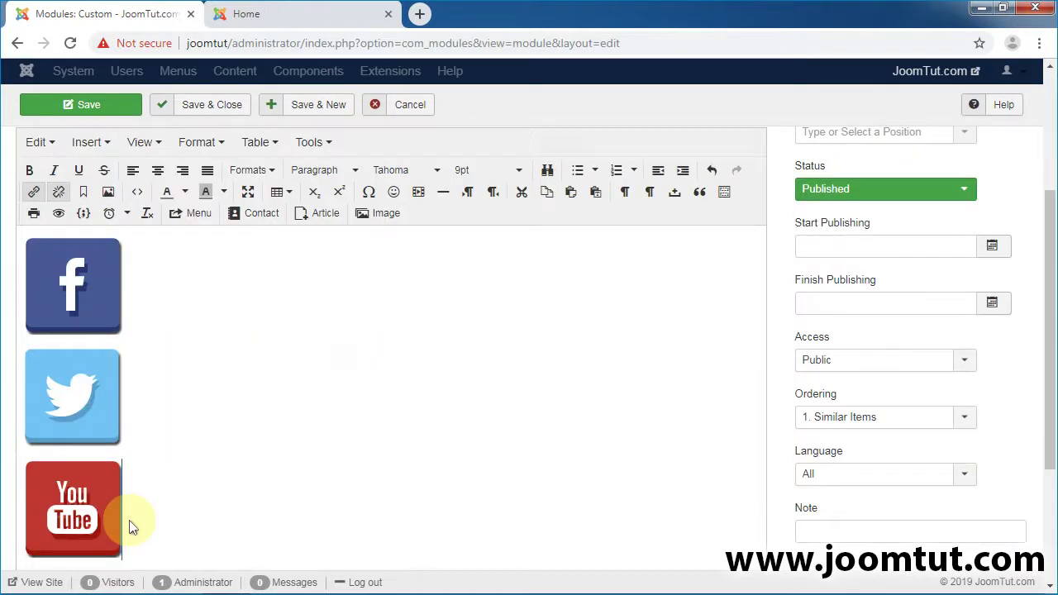
{"action": "left_click", "coordinate": [210, 105]}
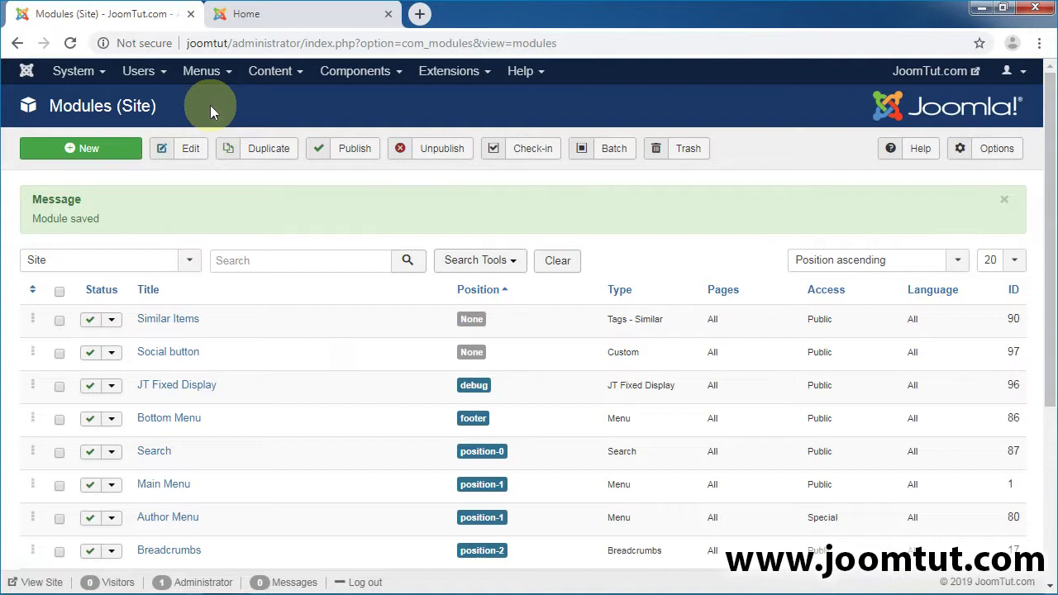
- Give JT Fixed Display's left side width 50, height 150, snapped to the web page
{"action": "left_click", "coordinate": [173, 385]}
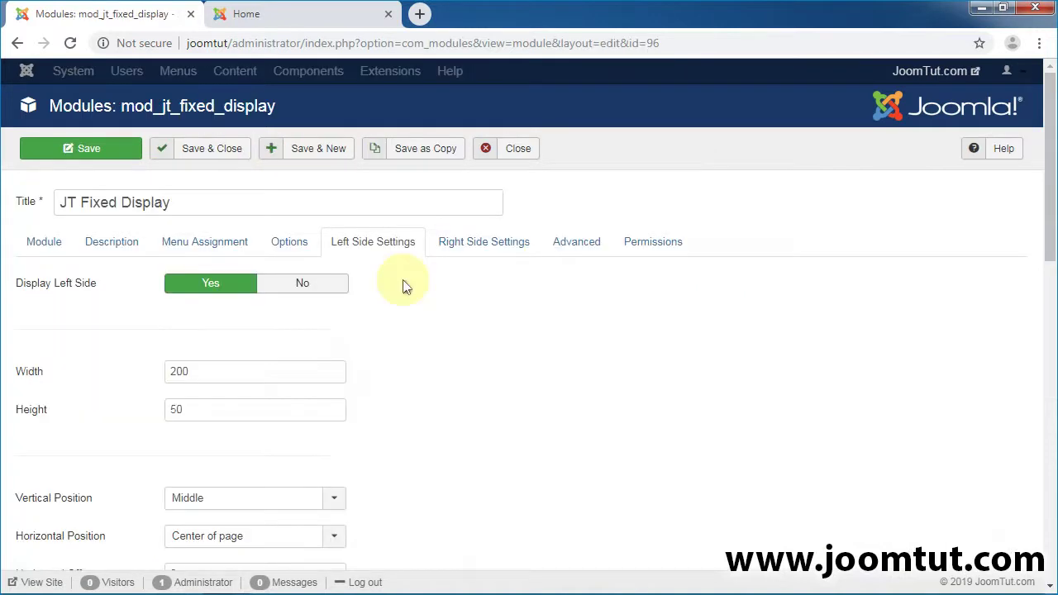
{"action": "double_click", "coordinate": [196, 376]}
{"action": "type", "text": "50"}
{"action": "double_click", "coordinate": [189, 416]}
{"action": "type", "text": "150"}
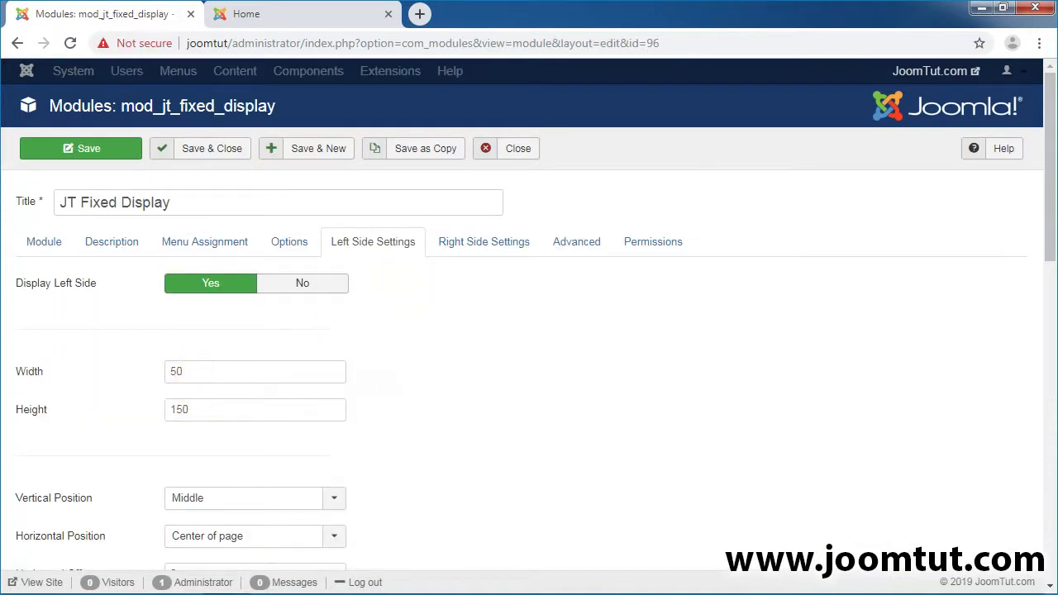
{"action": "scroll", "coordinate": [196, 212], "scroll_direction": "down", "scroll_amount": 3}
{"action": "left_click", "coordinate": [333, 332]}
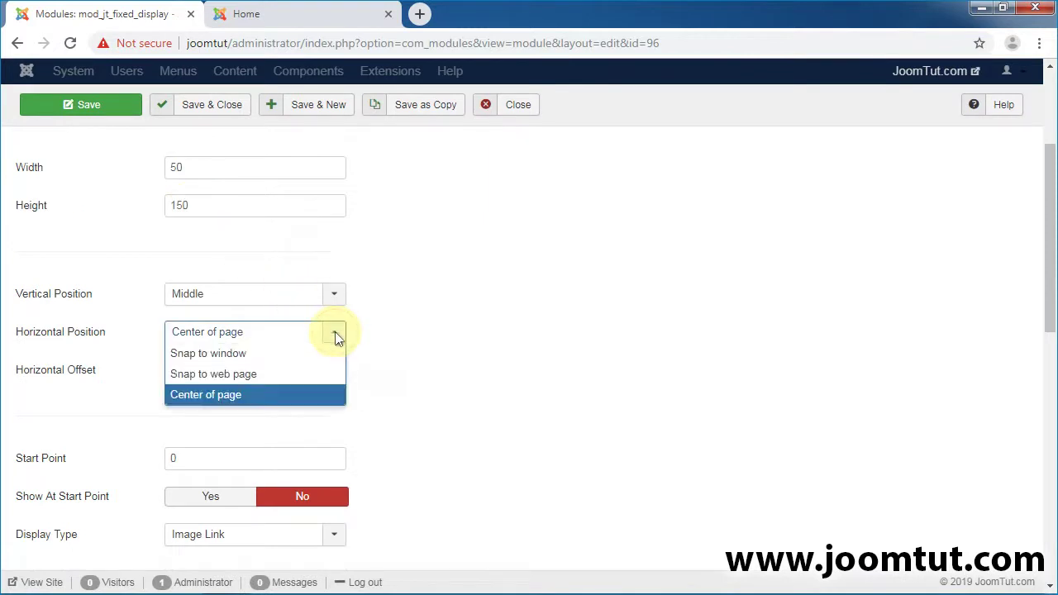
{"action": "left_click", "coordinate": [213, 376]}
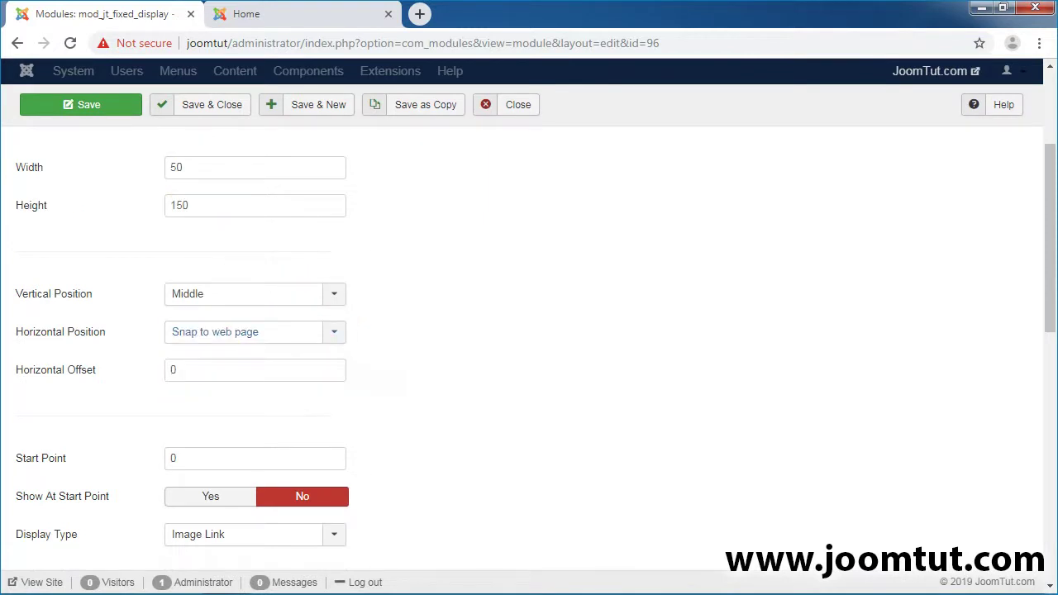
- Set left Start Point 100, shown at start, Display Type Module ID 97, close button hidden
{"action": "scroll", "coordinate": [338, 170], "scroll_direction": "down", "scroll_amount": 2}
{"action": "double_click", "coordinate": [177, 293]}
{"action": "type", "text": "100"}
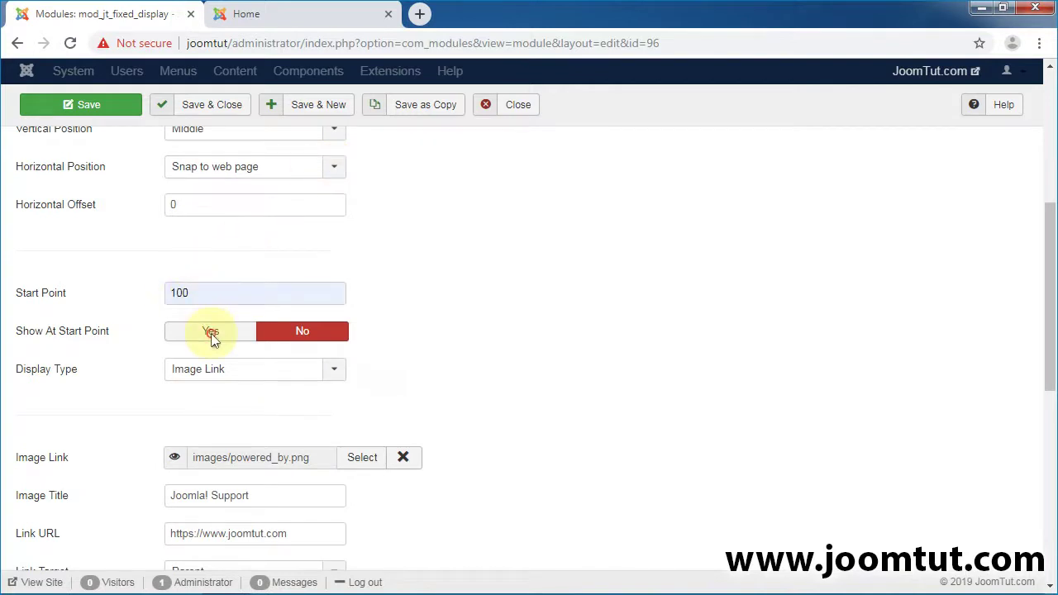
{"action": "left_click", "coordinate": [213, 334]}
{"action": "left_click", "coordinate": [334, 370]}
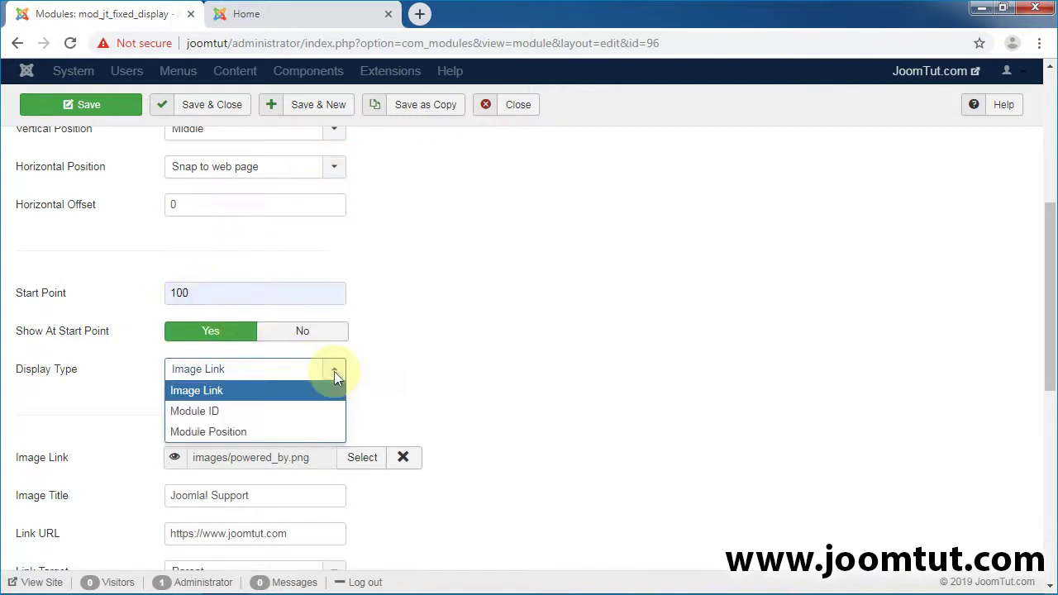
{"action": "left_click", "coordinate": [200, 412]}
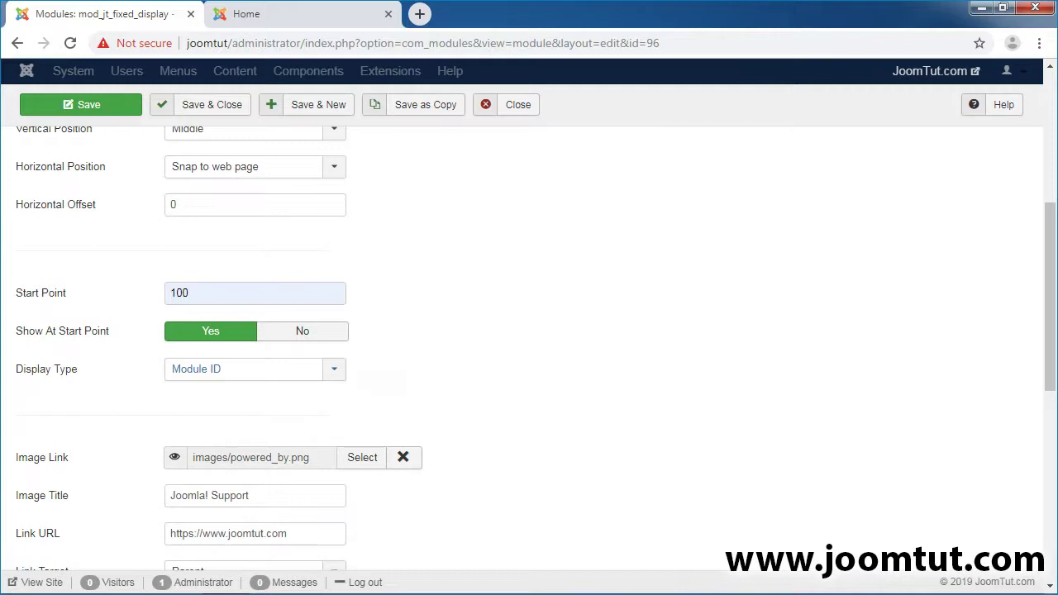
{"action": "scroll", "coordinate": [397, 141], "scroll_direction": "down", "scroll_amount": 5}
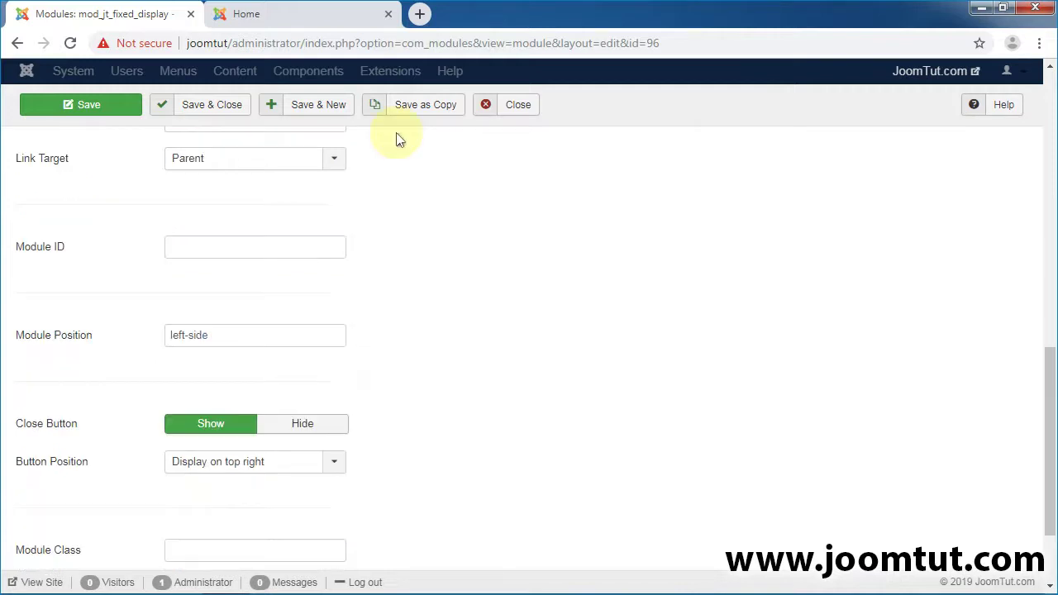
{"action": "left_click", "coordinate": [188, 247]}
{"action": "type", "text": "97"}
{"action": "left_click", "coordinate": [189, 253]}
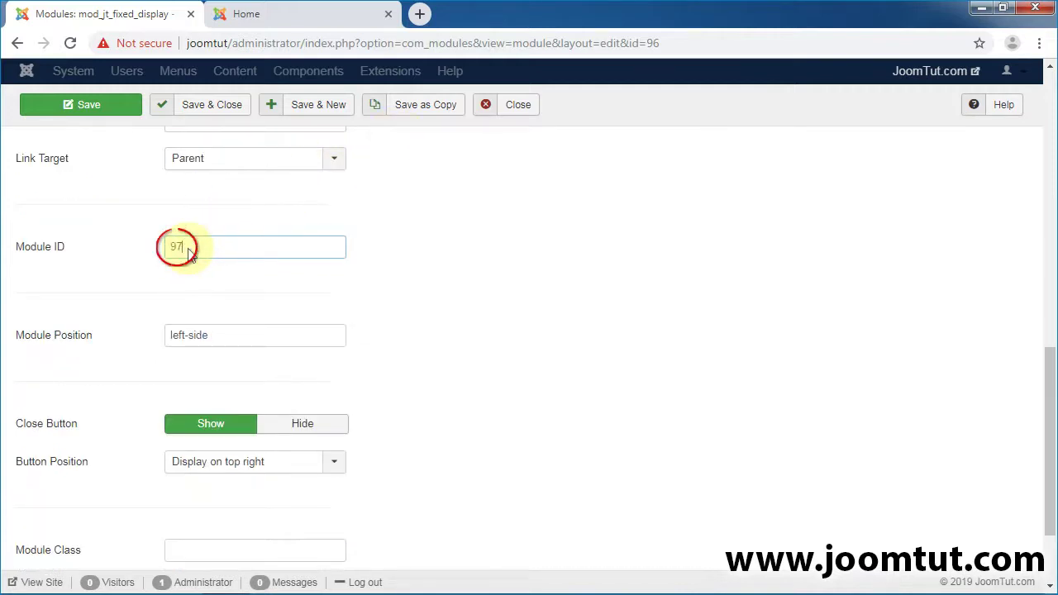
{"action": "left_click", "coordinate": [297, 422]}
{"action": "scroll", "coordinate": [385, 562], "scroll_direction": "up", "scroll_amount": 8}
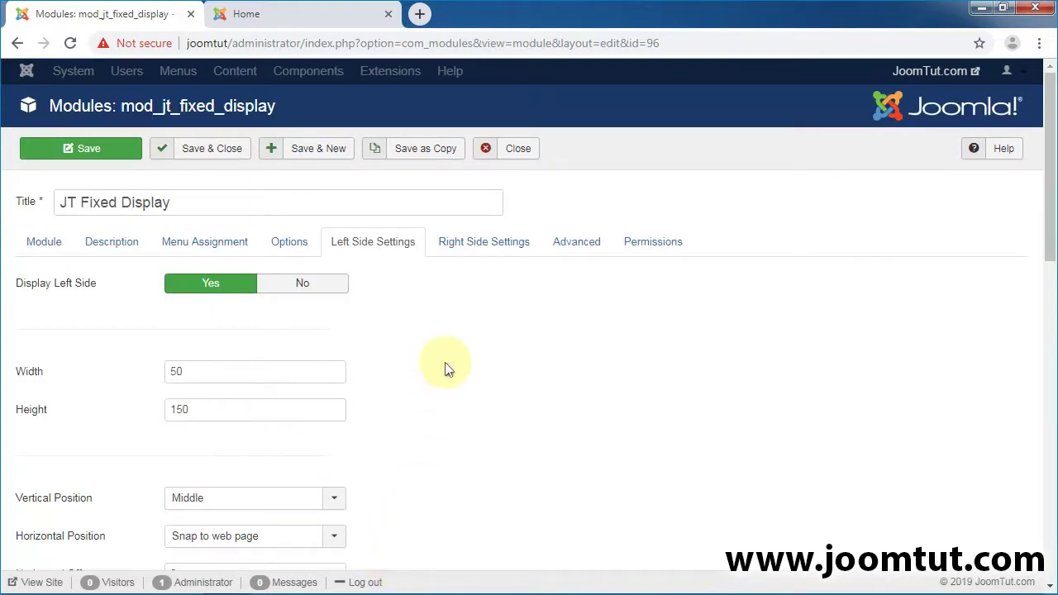
- Enable the right side display at 50×50, pinned to the bottom, with start point 500
{"action": "left_click", "coordinate": [484, 248]}
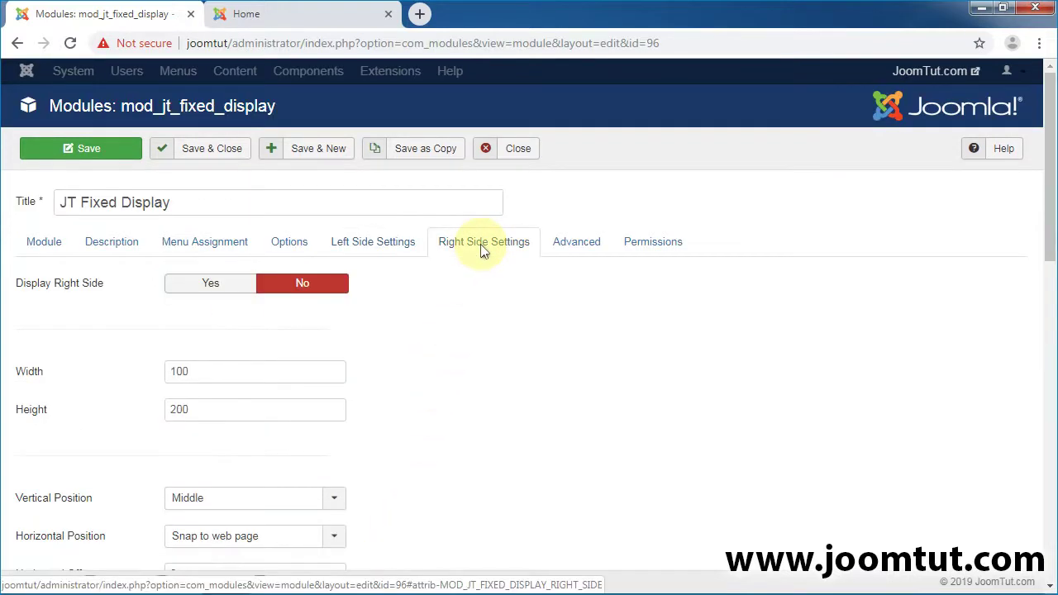
{"action": "left_click", "coordinate": [210, 285]}
{"action": "double_click", "coordinate": [197, 377]}
{"action": "type", "text": "50"}
{"action": "double_click", "coordinate": [187, 411]}
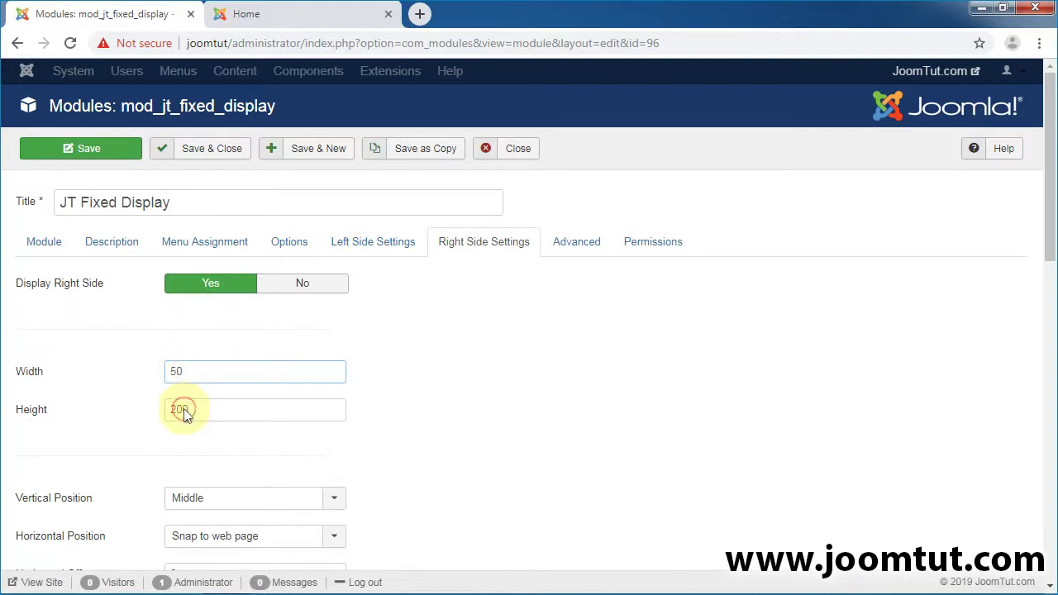
{"action": "type", "text": "50"}
{"action": "scroll", "coordinate": [189, 411], "scroll_direction": "down", "scroll_amount": 2}
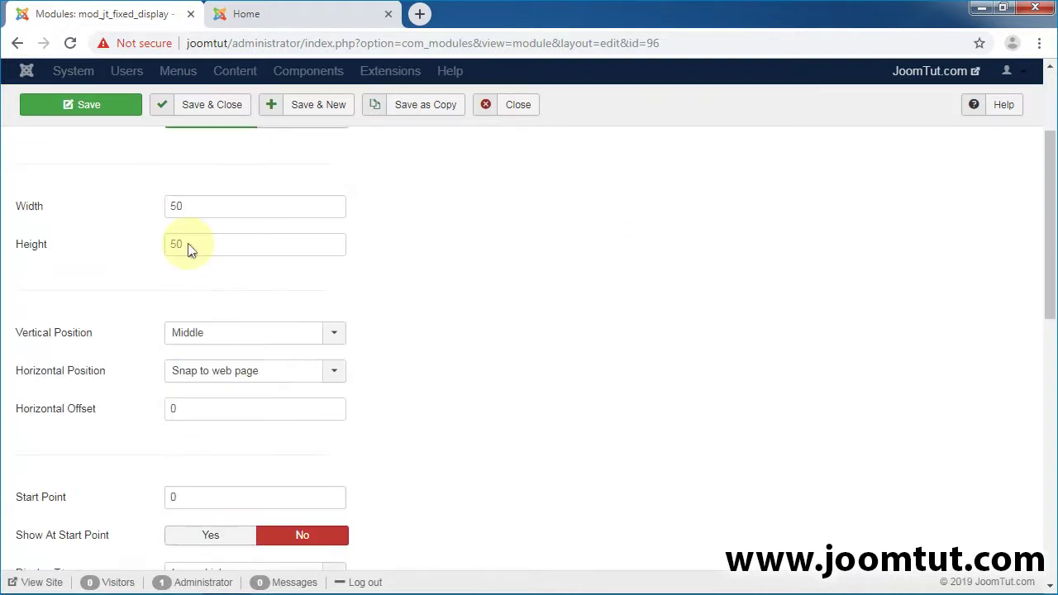
{"action": "left_click", "coordinate": [334, 332]}
{"action": "left_click", "coordinate": [187, 396]}
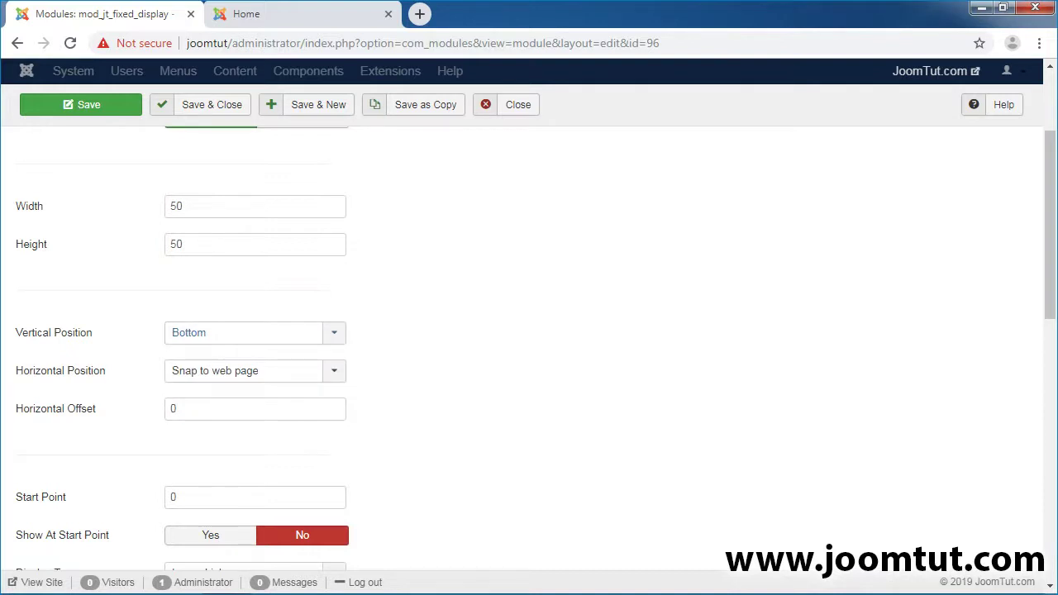
{"action": "scroll", "coordinate": [361, 134], "scroll_direction": "down", "scroll_amount": 4}
{"action": "double_click", "coordinate": [173, 167]}
{"action": "type", "text": "500"}
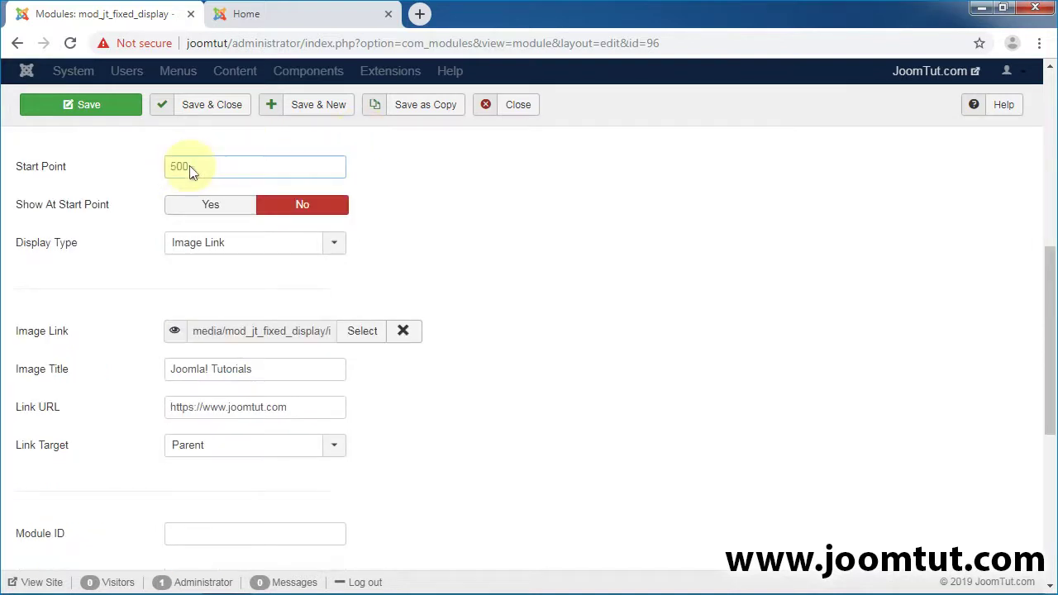
- Show it at the start point with go-top-button.png, title 'Go top', URL #top, and save
{"action": "left_click", "coordinate": [212, 207]}
{"action": "left_click", "coordinate": [362, 330]}
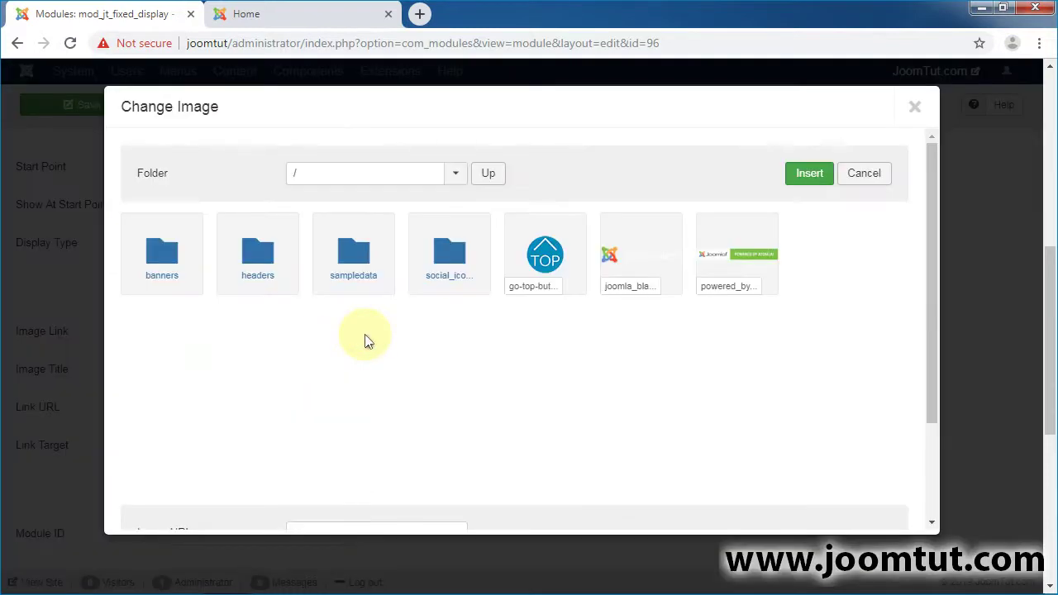
{"action": "left_click", "coordinate": [542, 261]}
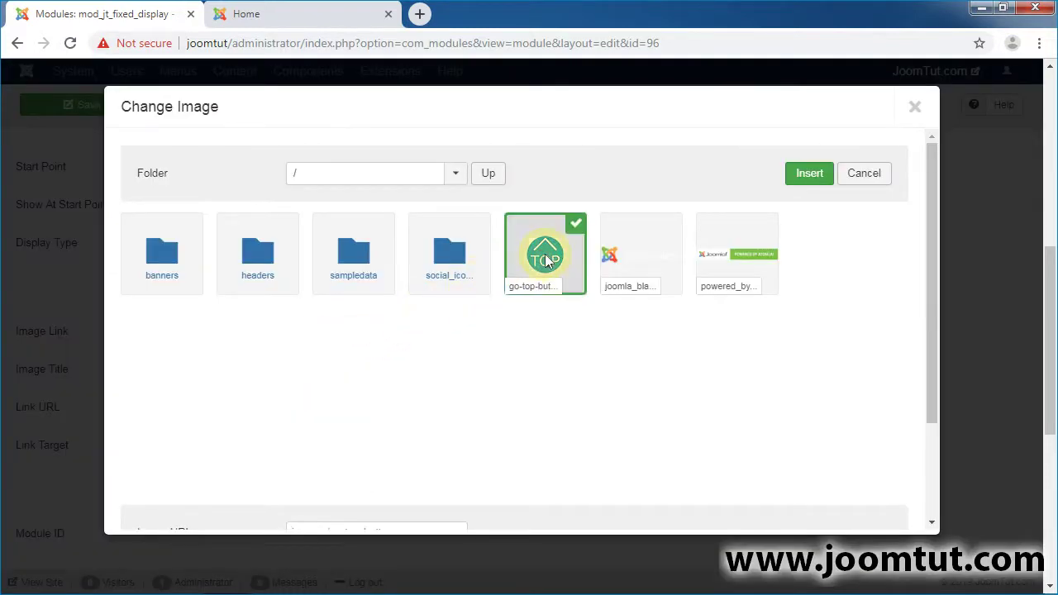
{"action": "left_click", "coordinate": [813, 179]}
{"action": "triple_click", "coordinate": [260, 371]}
{"action": "type", "text": "Go top"}
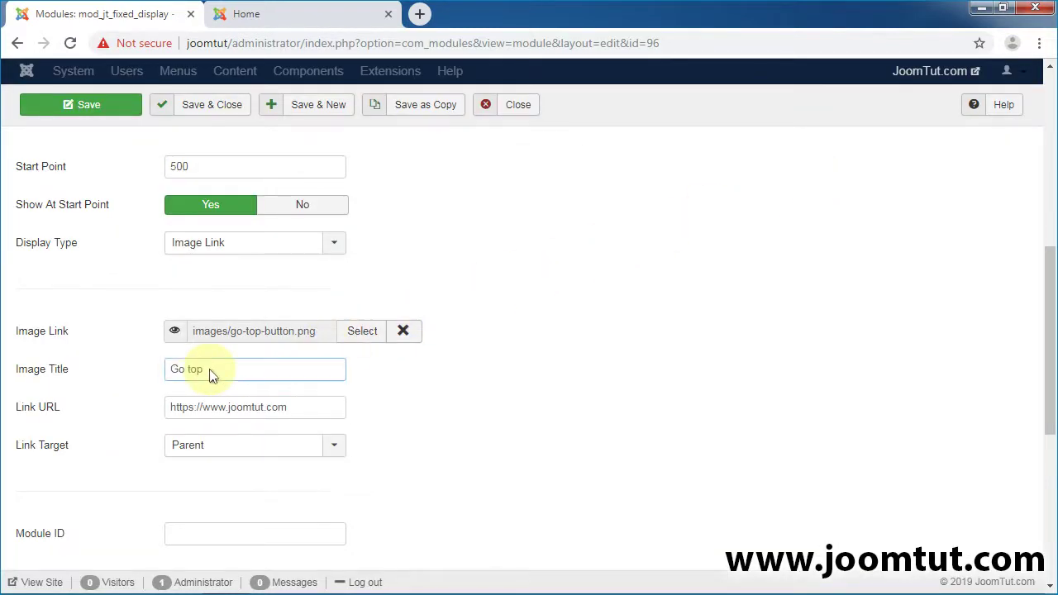
{"action": "triple_click", "coordinate": [296, 413]}
{"action": "type", "text": "#top"}
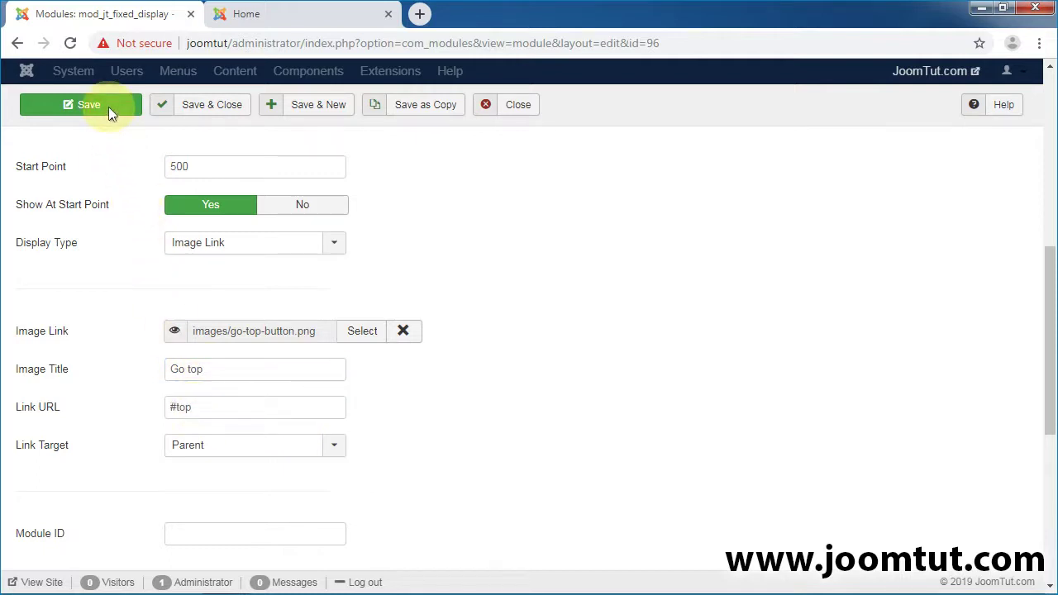
{"action": "left_click", "coordinate": [108, 107]}
- Reload the home page, scroll down and test the Go top image, then return to the admin tab
{"action": "left_click", "coordinate": [298, 16]}
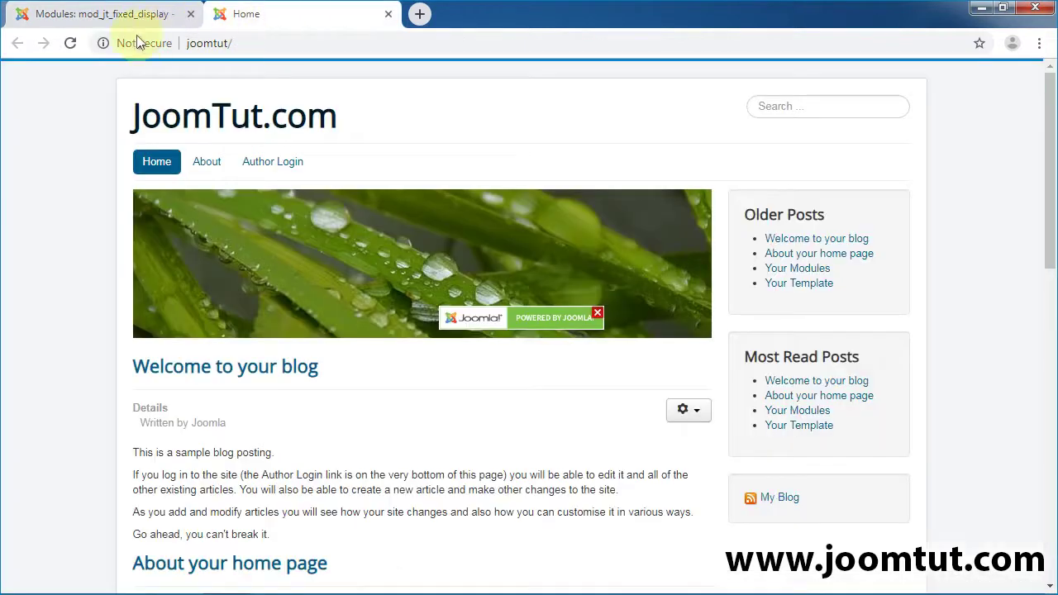
{"action": "left_click", "coordinate": [70, 43]}
{"action": "left_click", "coordinate": [1049, 583]}
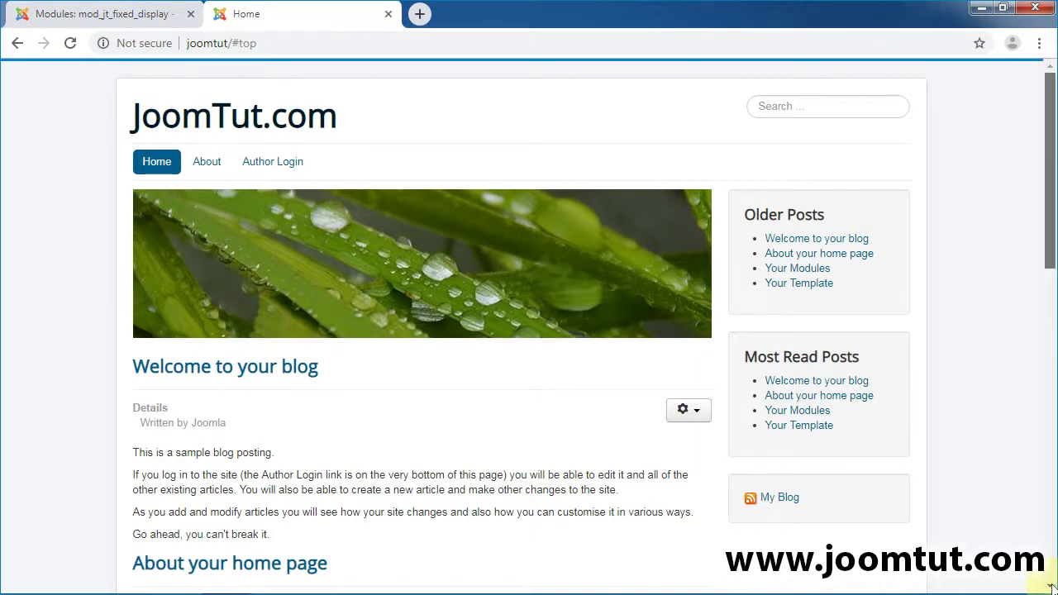
{"action": "scroll", "coordinate": [1050, 584], "scroll_direction": "down", "scroll_amount": 2}
{"action": "scroll", "coordinate": [1050, 583], "scroll_direction": "down", "scroll_amount": 1}
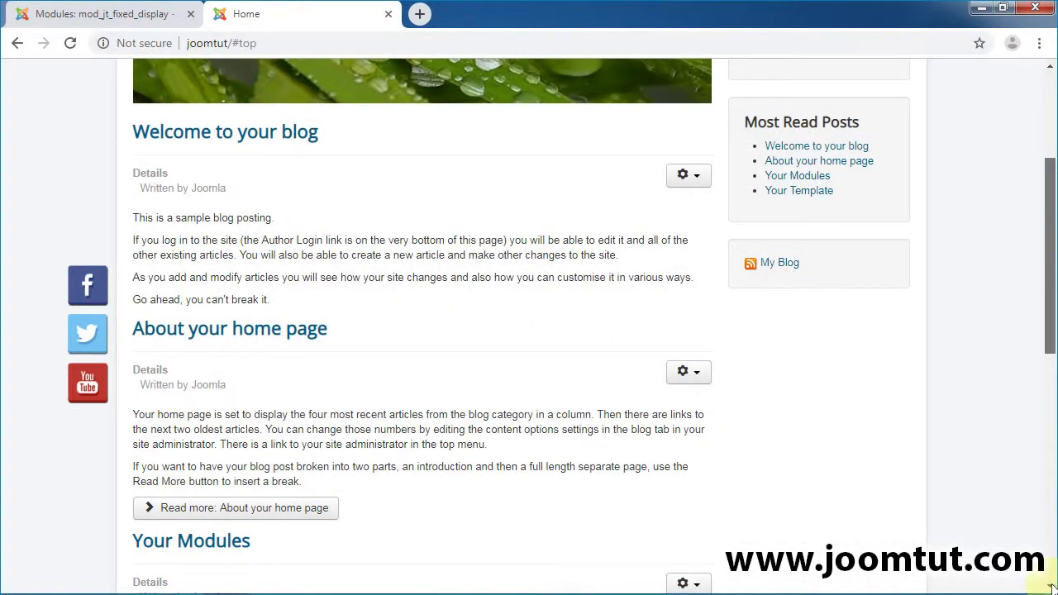
{"action": "scroll", "coordinate": [1050, 583], "scroll_direction": "down", "scroll_amount": 5}
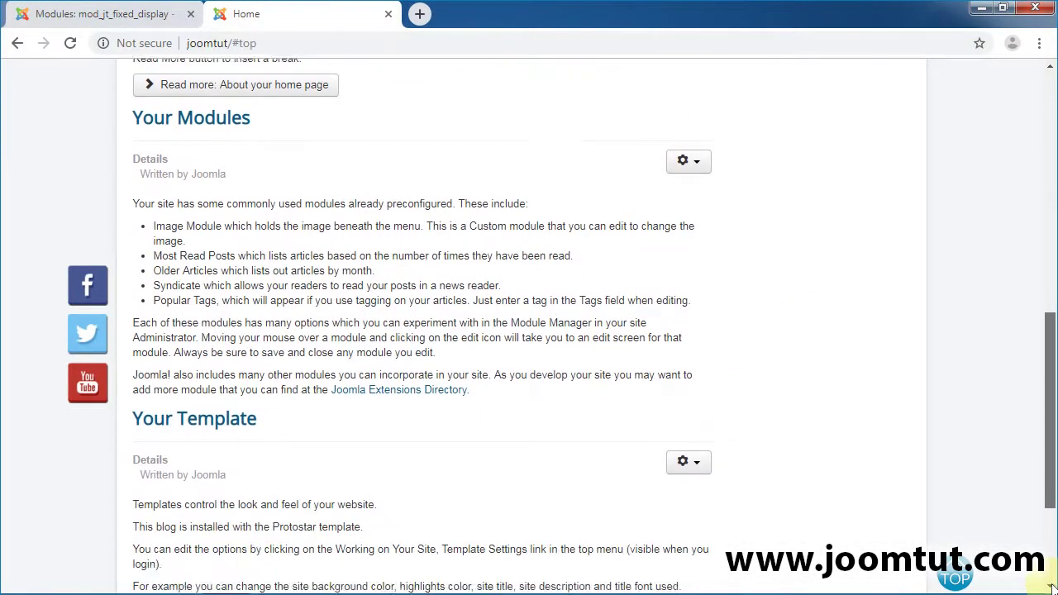
{"action": "scroll", "coordinate": [1049, 583], "scroll_direction": "down", "scroll_amount": 3}
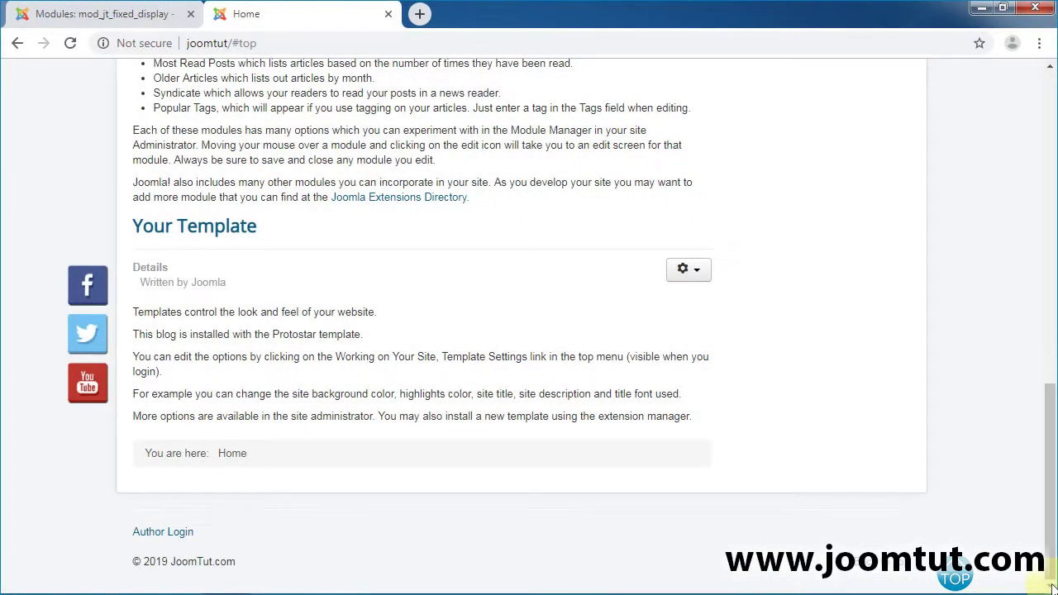
{"action": "left_click", "coordinate": [956, 578]}
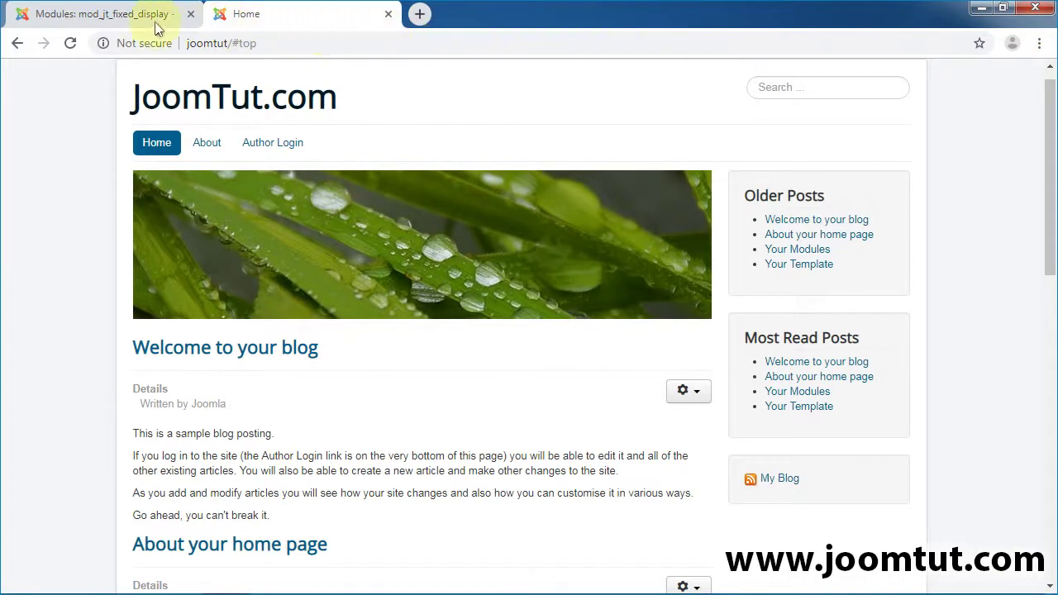
{"action": "left_click", "coordinate": [95, 15]}
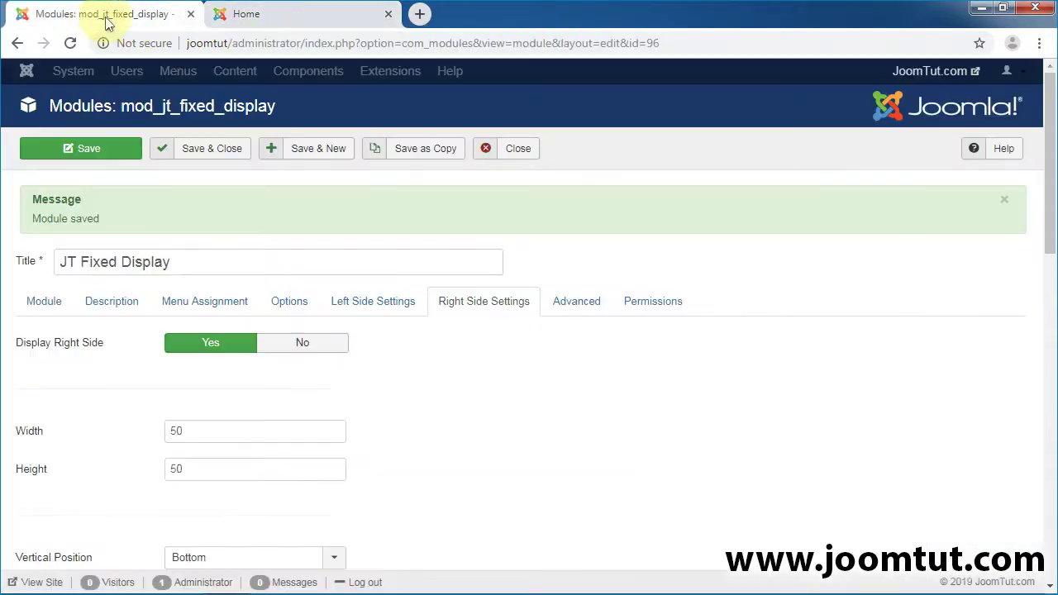
- Set the right side to 150×250, not shown at start point, with Display Type Module Position
{"action": "double_click", "coordinate": [187, 432]}
{"action": "type", "text": "150"}
{"action": "double_click", "coordinate": [189, 471]}
{"action": "type", "text": "250"}
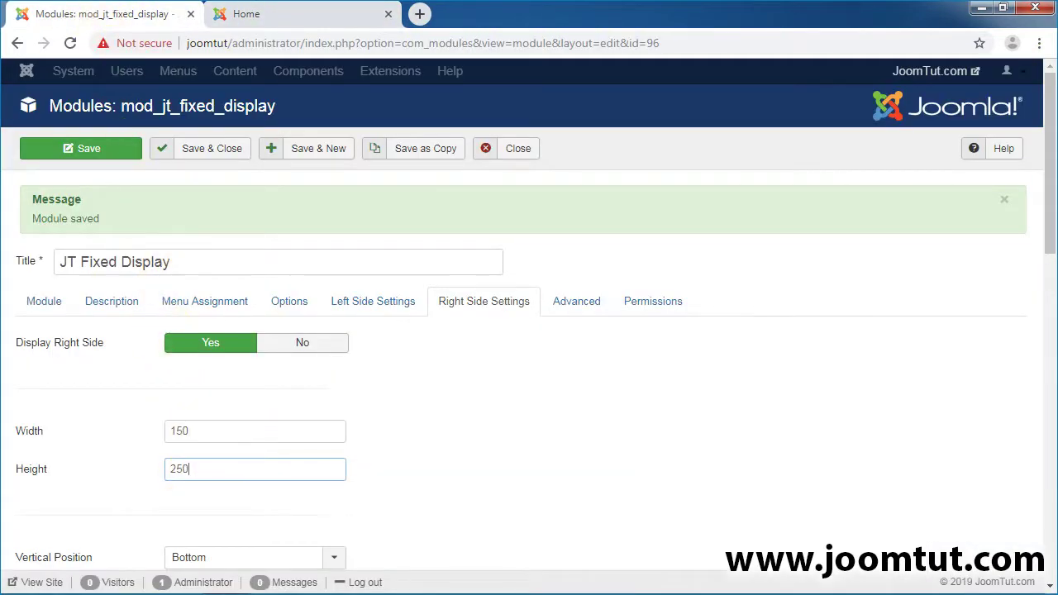
{"action": "scroll", "coordinate": [385, 137], "scroll_direction": "down", "scroll_amount": 5}
{"action": "left_click", "coordinate": [303, 349]}
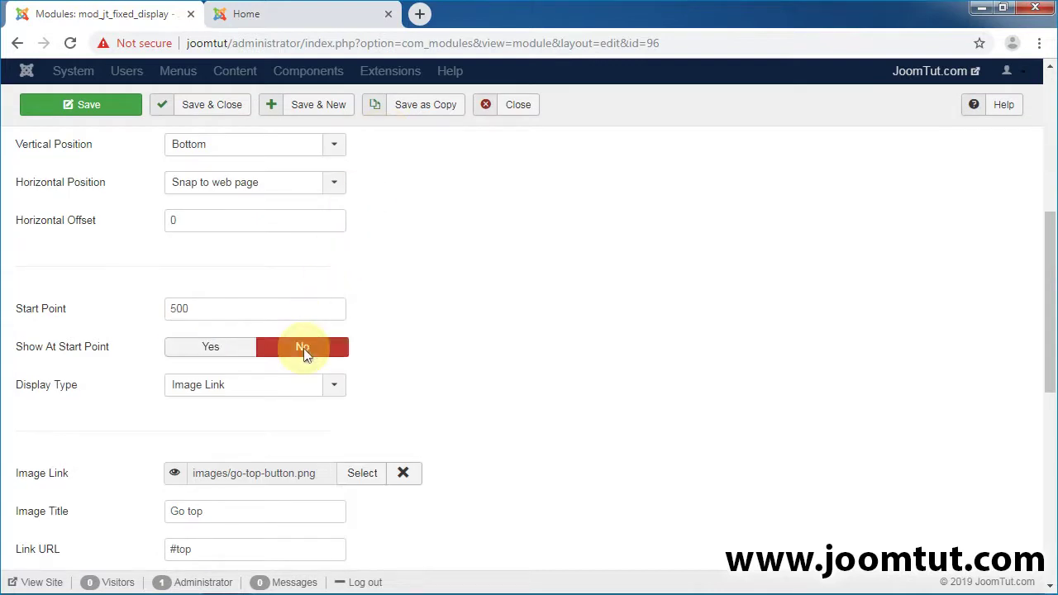
{"action": "left_click", "coordinate": [335, 384]}
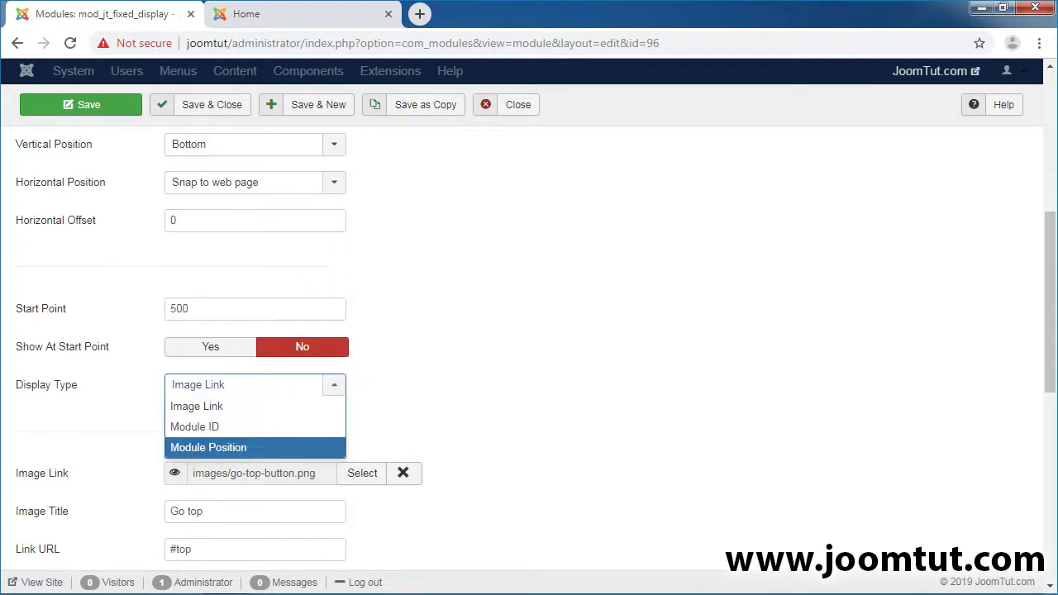
{"action": "left_click", "coordinate": [208, 447]}
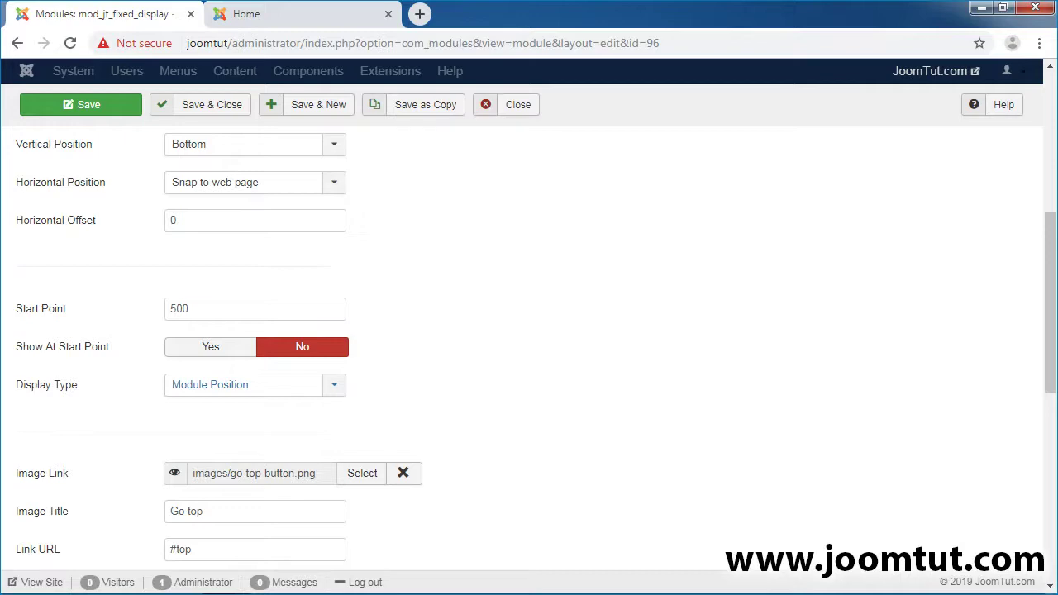
- Paste 'alert alert-success' as the Module Class and Save & Close
{"action": "scroll", "coordinate": [528, 347], "scroll_direction": "down", "scroll_amount": 5}
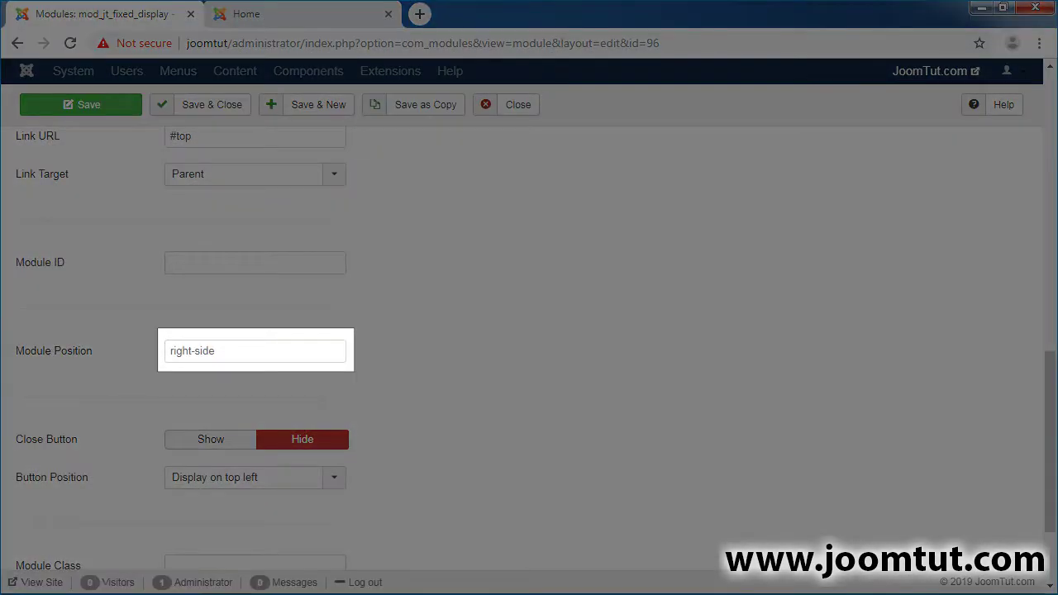
{"action": "scroll", "coordinate": [529, 347], "scroll_direction": "down", "scroll_amount": 2}
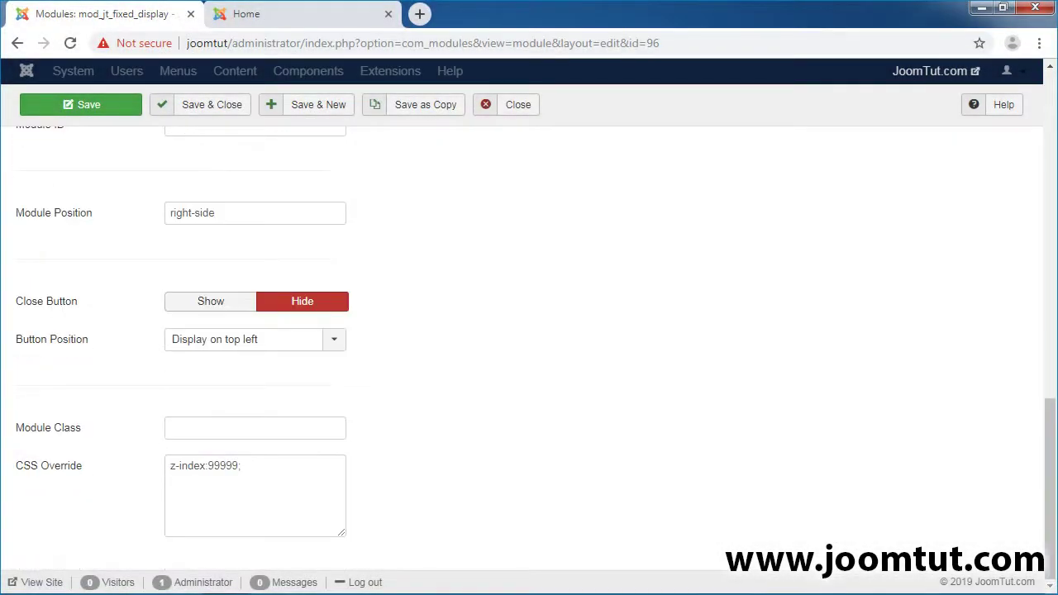
{"action": "left_click", "coordinate": [265, 432]}
{"action": "type", "text": "alert alert-success"}
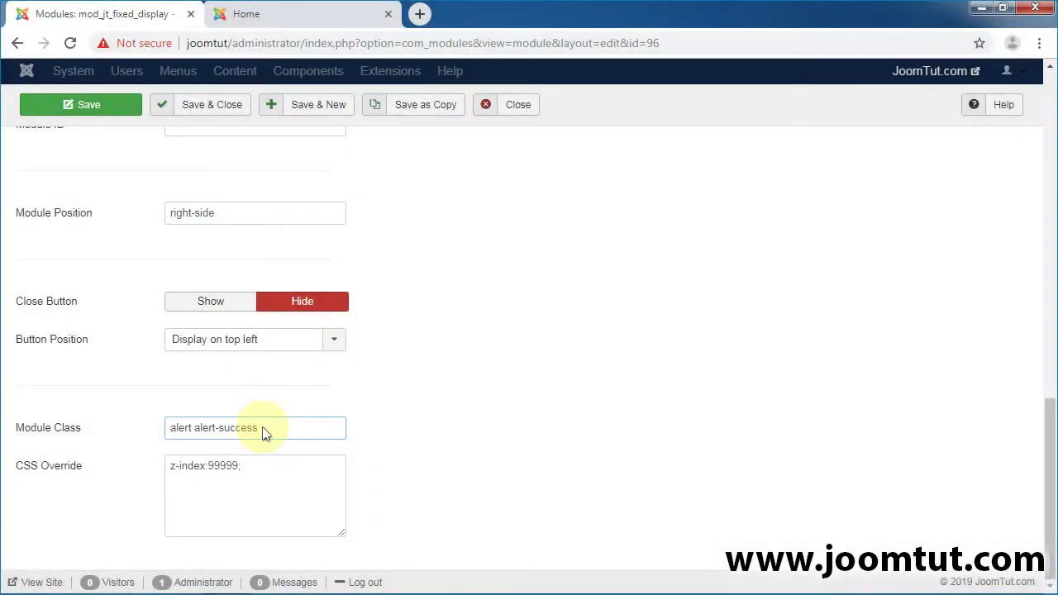
{"action": "left_click", "coordinate": [214, 104]}
- Give the Login Form module the custom position right-side, set it Published, and Save & Close
{"action": "scroll", "coordinate": [214, 104], "scroll_direction": "down", "scroll_amount": 3}
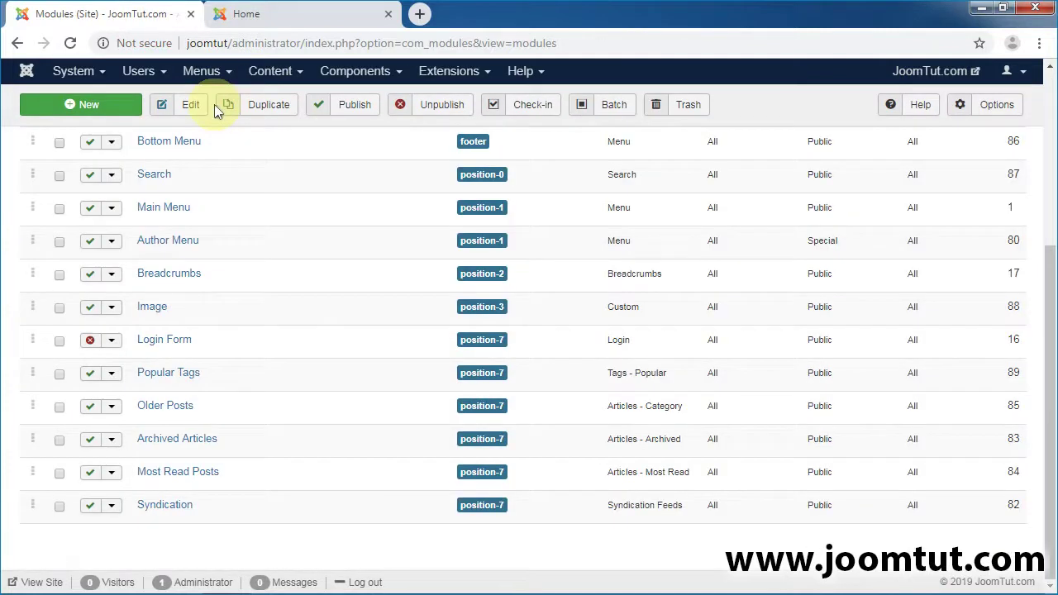
{"action": "left_click", "coordinate": [169, 340]}
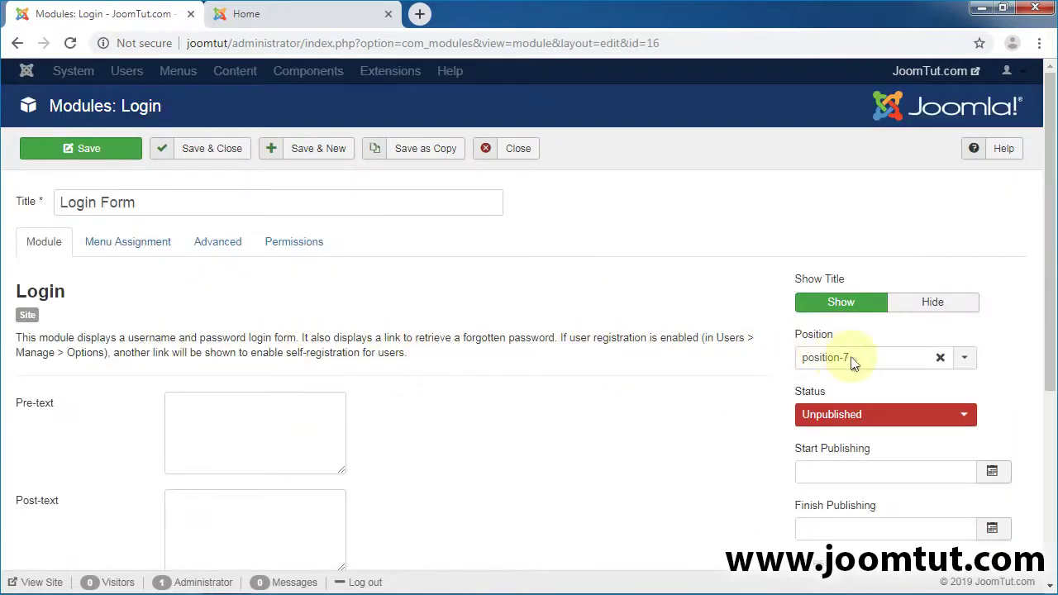
{"action": "left_click", "coordinate": [940, 358]}
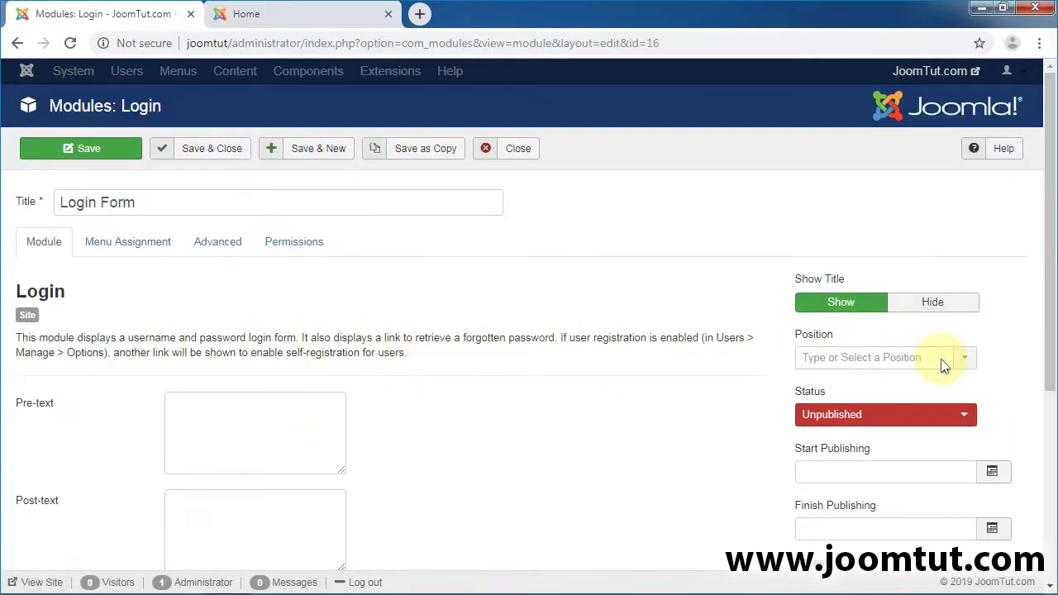
{"action": "left_click", "coordinate": [818, 357]}
{"action": "type", "text": "right-side"}
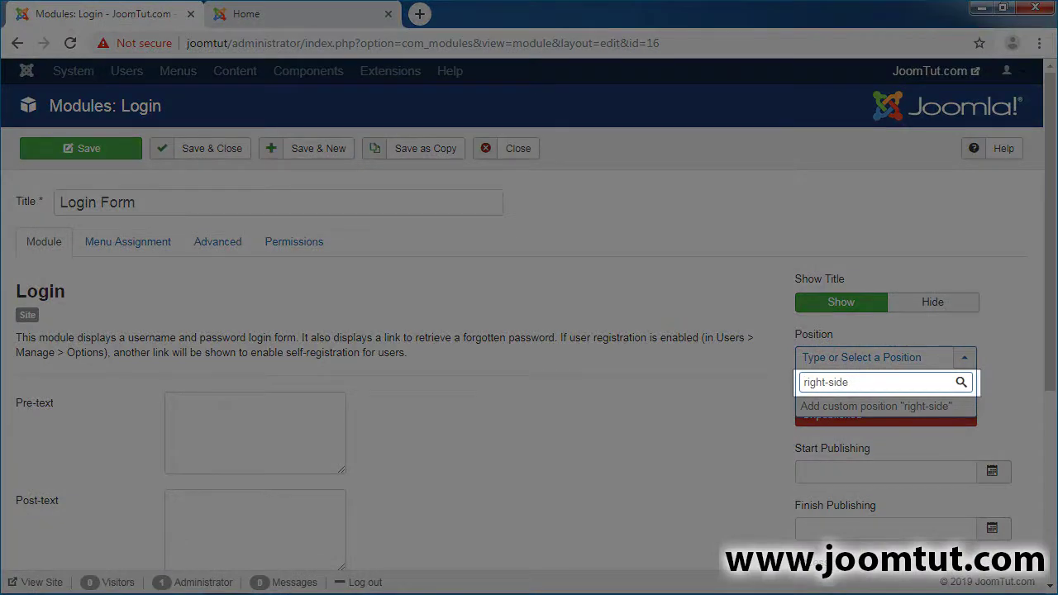
{"action": "key", "text": "Return"}
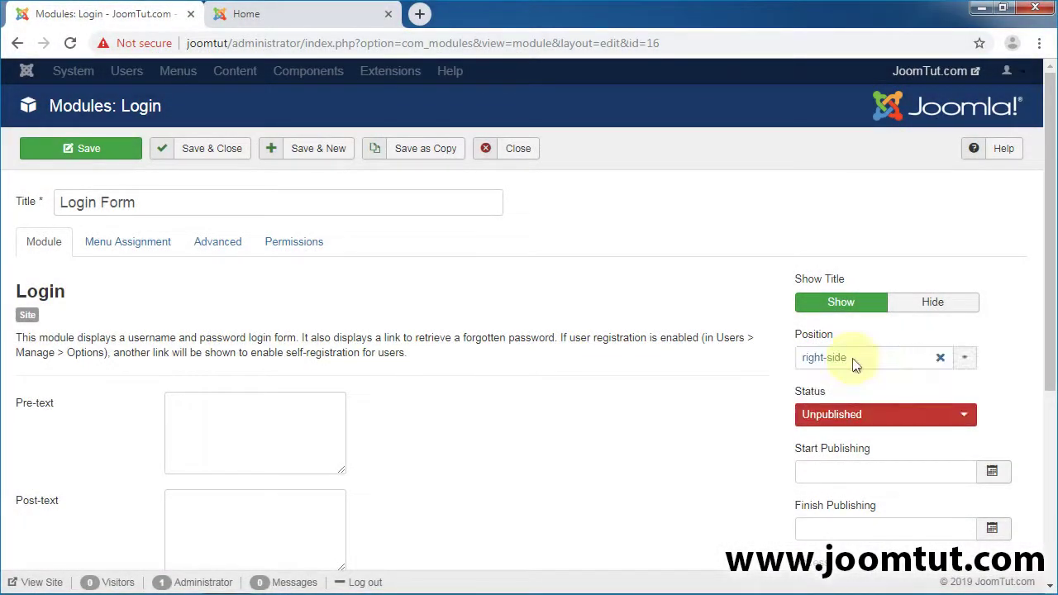
{"action": "left_click", "coordinate": [964, 411]}
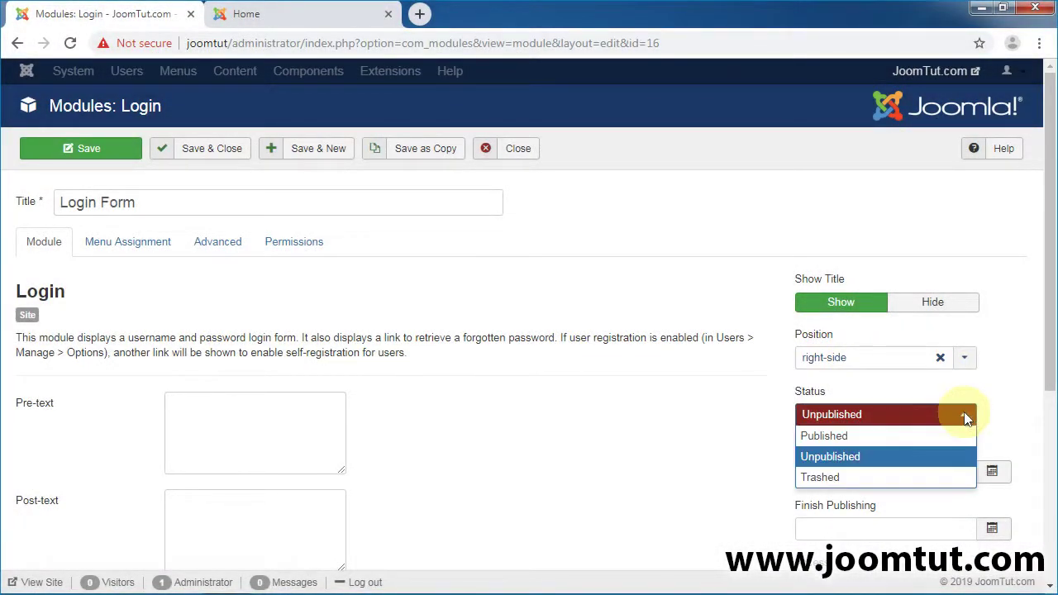
{"action": "left_click", "coordinate": [839, 436]}
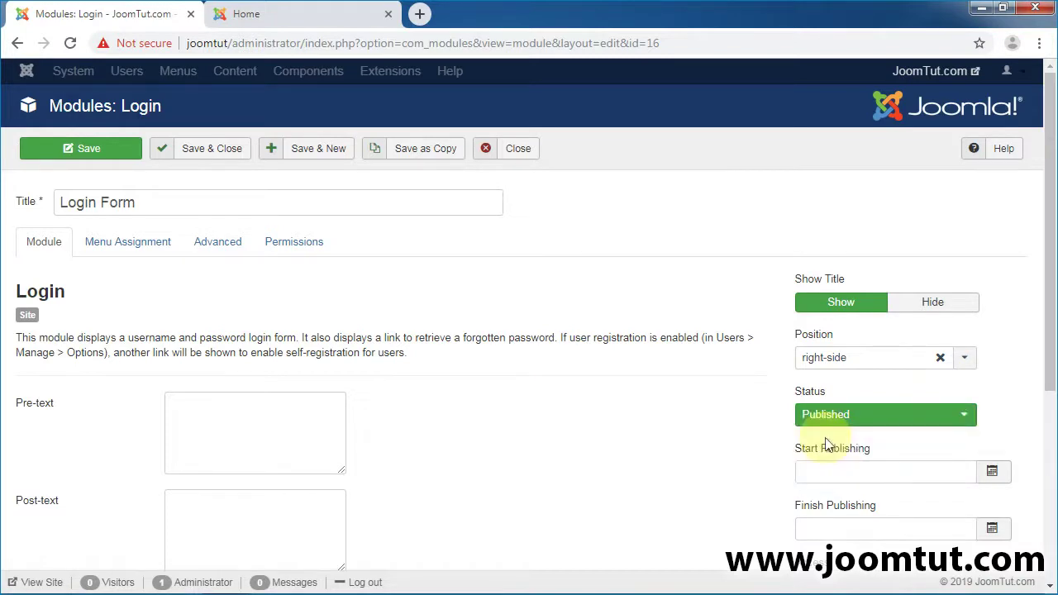
{"action": "left_click", "coordinate": [211, 148]}
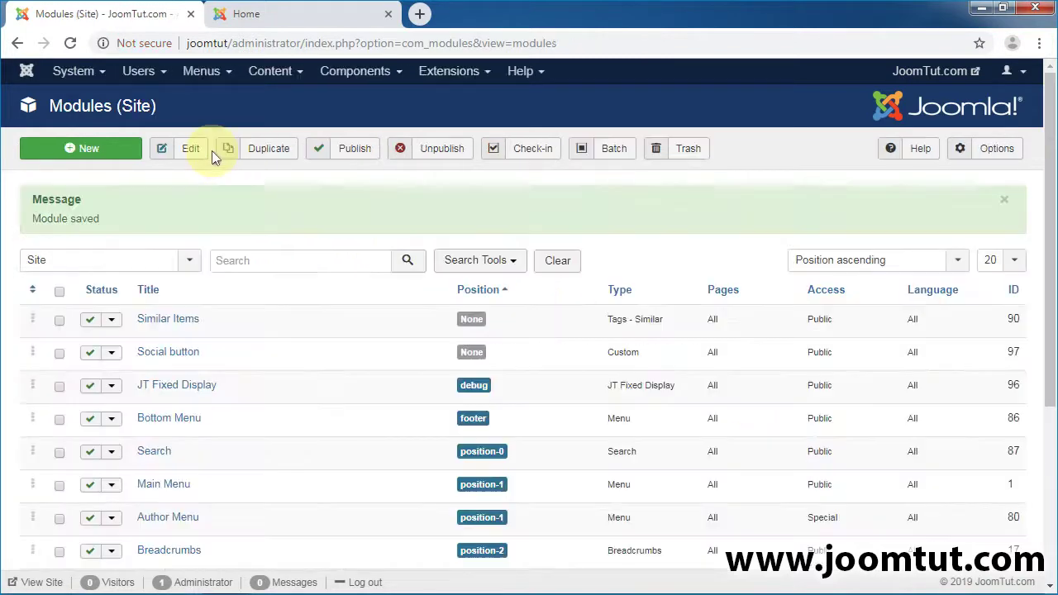
- Reload the home page and scroll to confirm the Login Form and social buttons stay fixed
{"action": "left_click", "coordinate": [302, 16]}
{"action": "left_click", "coordinate": [70, 43]}
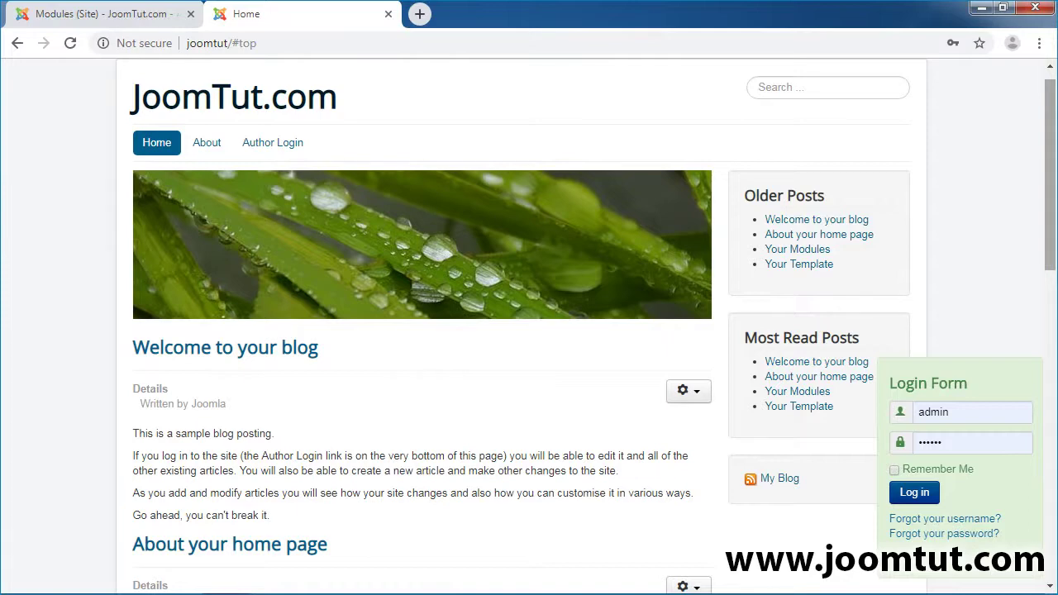
{"action": "scroll", "coordinate": [529, 331], "scroll_direction": "down", "scroll_amount": 5}
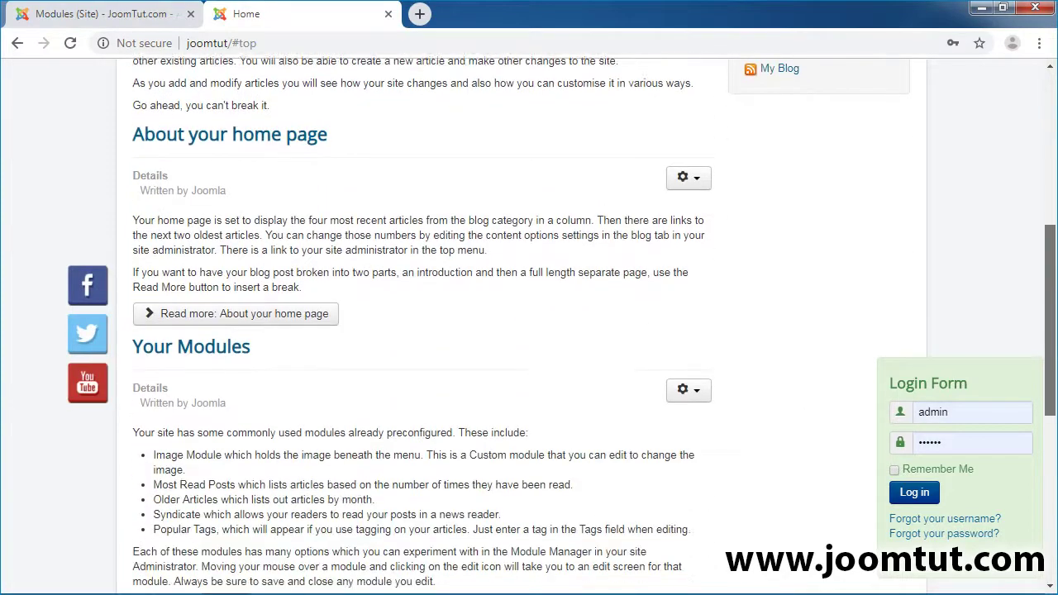
{"action": "scroll", "coordinate": [529, 331], "scroll_direction": "down", "scroll_amount": 5}
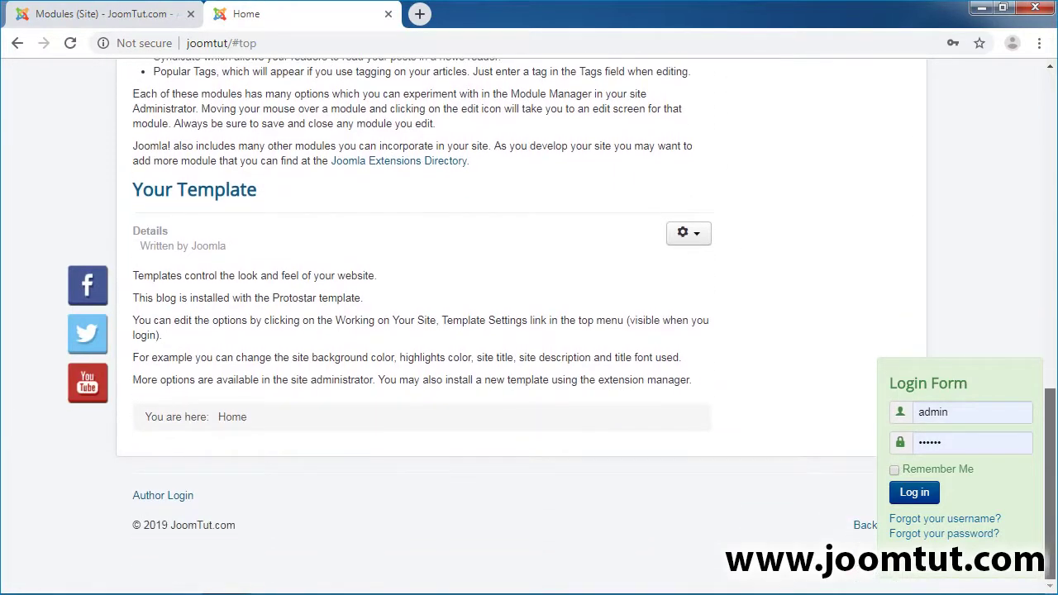
{"action": "scroll", "coordinate": [529, 331], "scroll_direction": "up", "scroll_amount": 5}
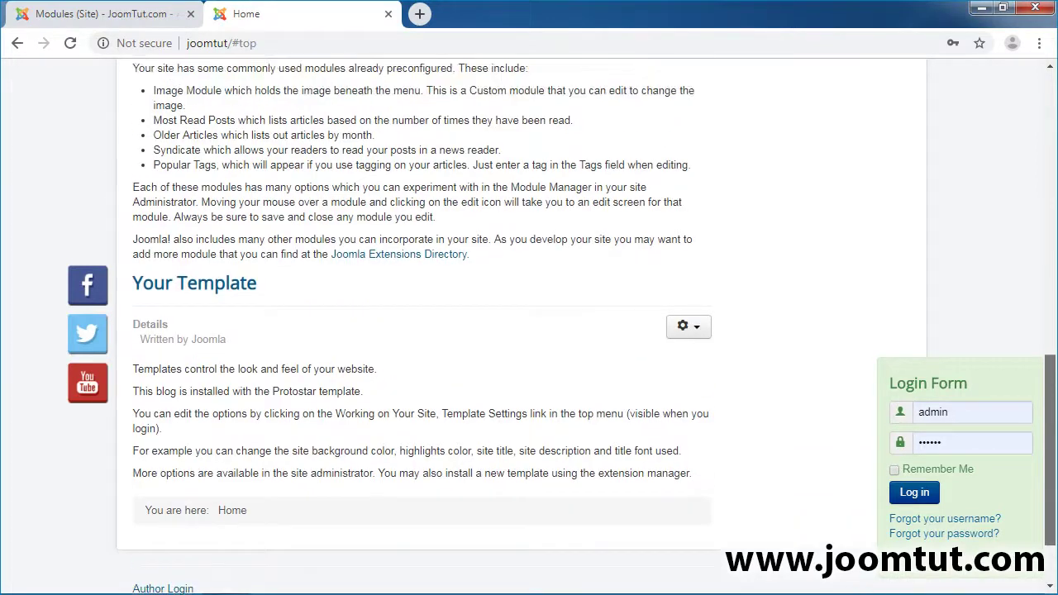
{"action": "scroll", "coordinate": [529, 330], "scroll_direction": "up", "scroll_amount": 5}
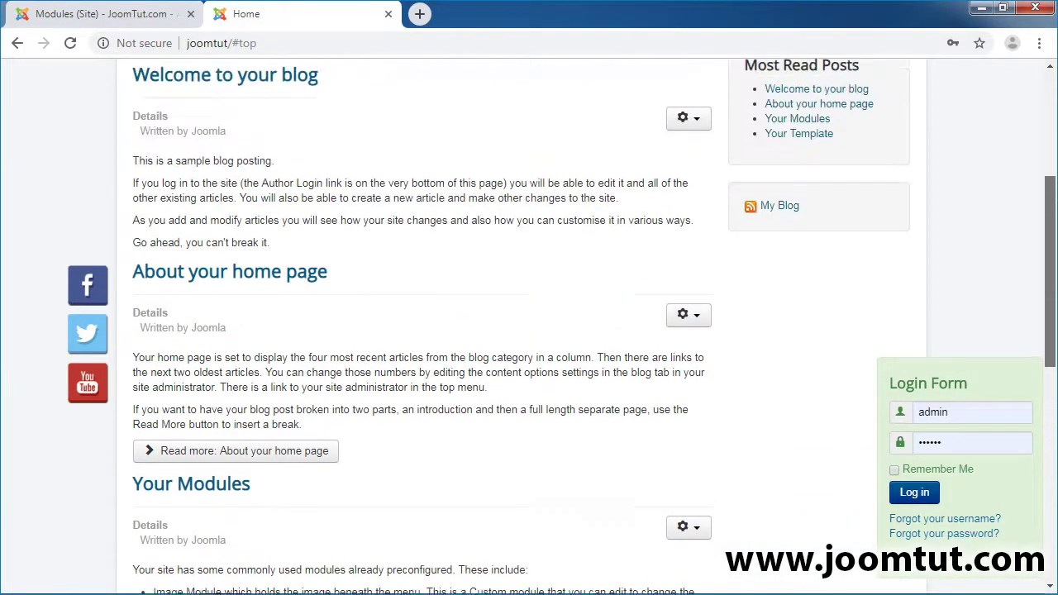
{"action": "scroll", "coordinate": [529, 331], "scroll_direction": "up", "scroll_amount": 1}
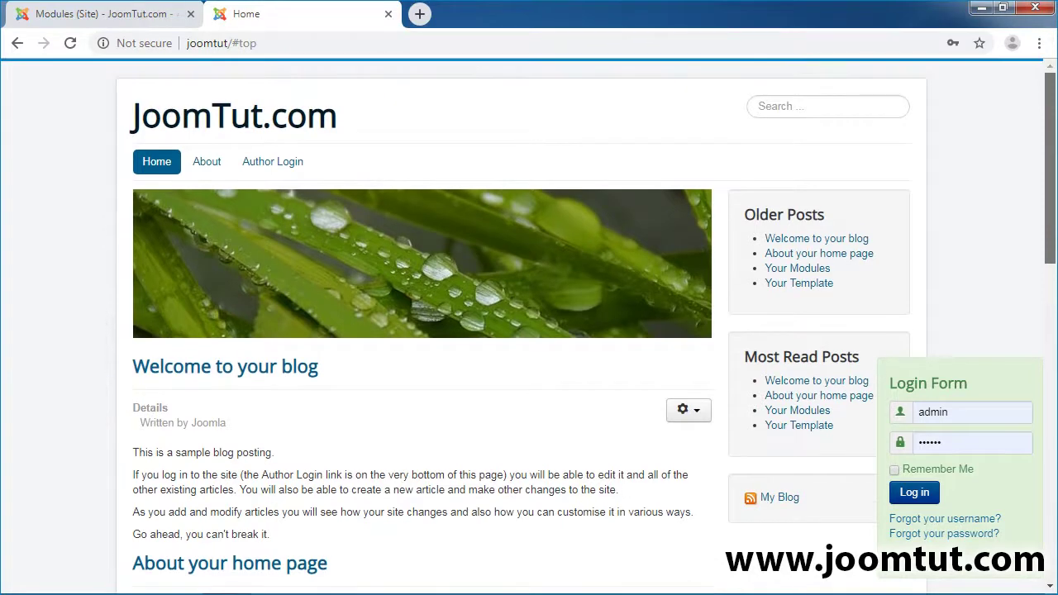
{"action": "scroll", "coordinate": [528, 331], "scroll_direction": "down", "scroll_amount": 2}
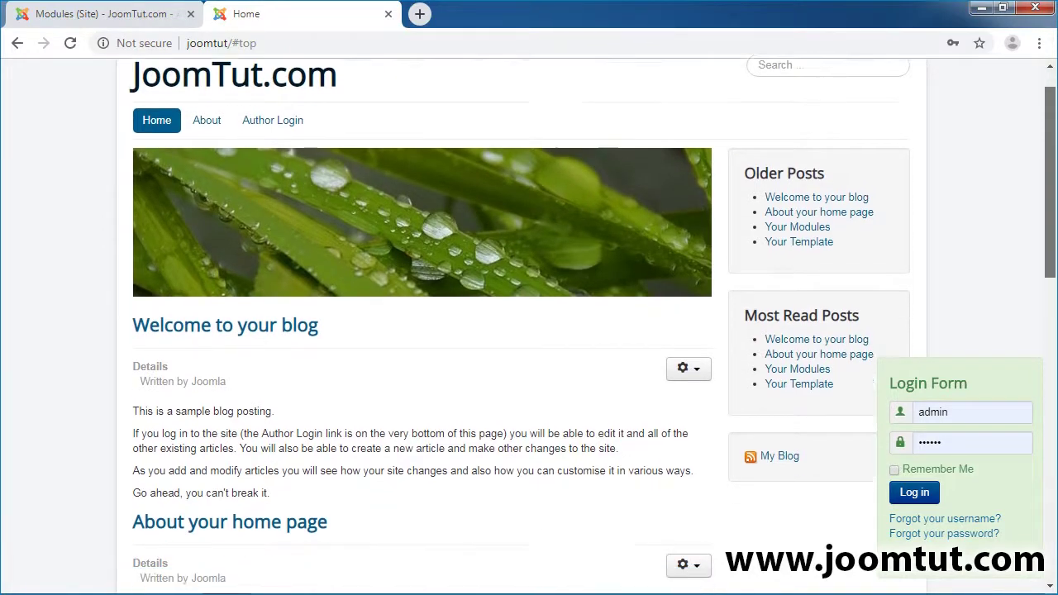
{"action": "scroll", "coordinate": [529, 330], "scroll_direction": "down", "scroll_amount": 7}
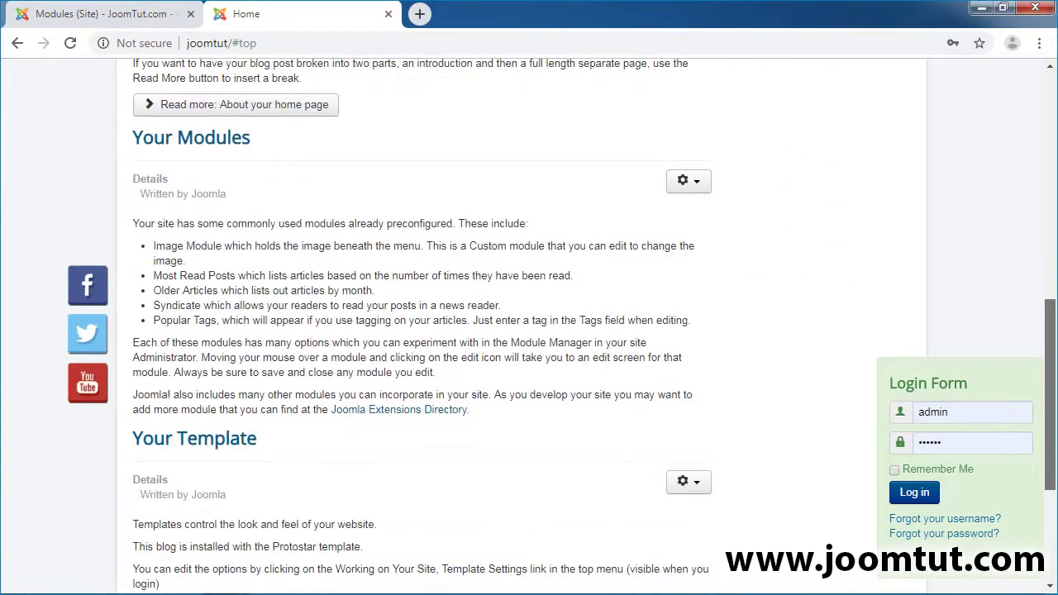
{"action": "scroll", "coordinate": [529, 331], "scroll_direction": "down", "scroll_amount": 3}
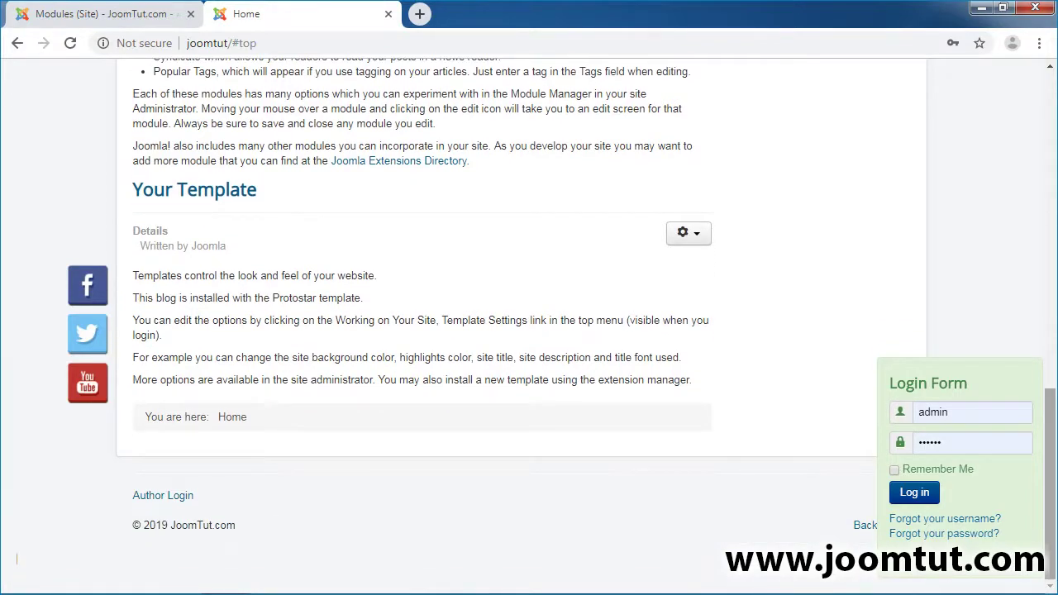
{"action": "scroll", "coordinate": [529, 330], "scroll_direction": "up", "scroll_amount": 9}
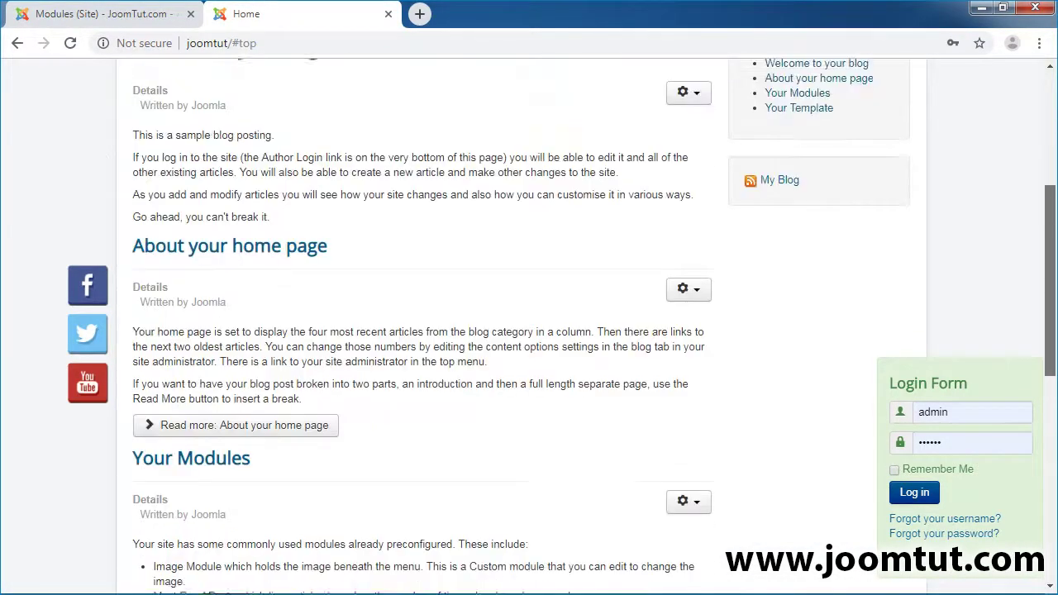